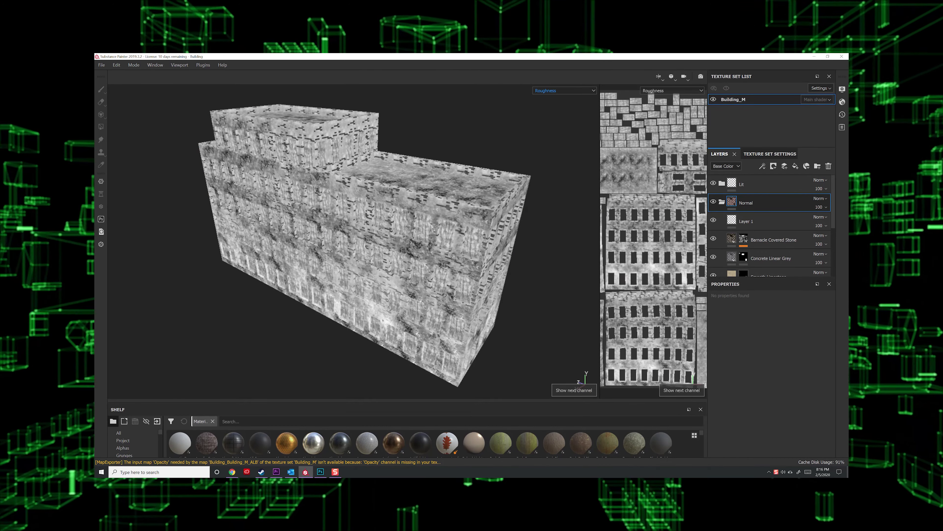
{"action": "key", "text": "c"}
Switch the building's viewport from the Roughness channel to the World space normal mesh map.
{"action": "key", "text": "m"}
{"action": "key", "text": "b"}
{"action": "key", "text": "b"}
{"action": "key", "text": "b"}
{"action": "key", "text": "b"}
{"action": "key", "text": "b"}
{"action": "key", "text": "b"}
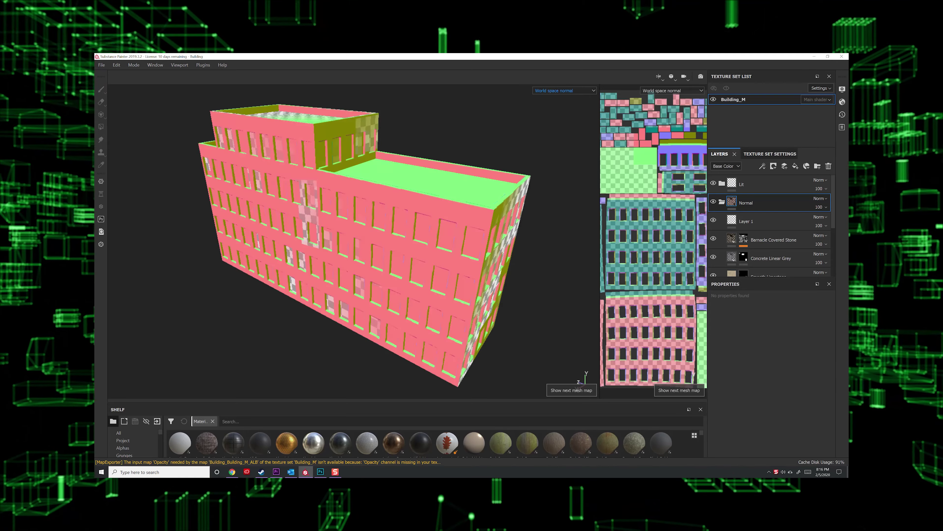
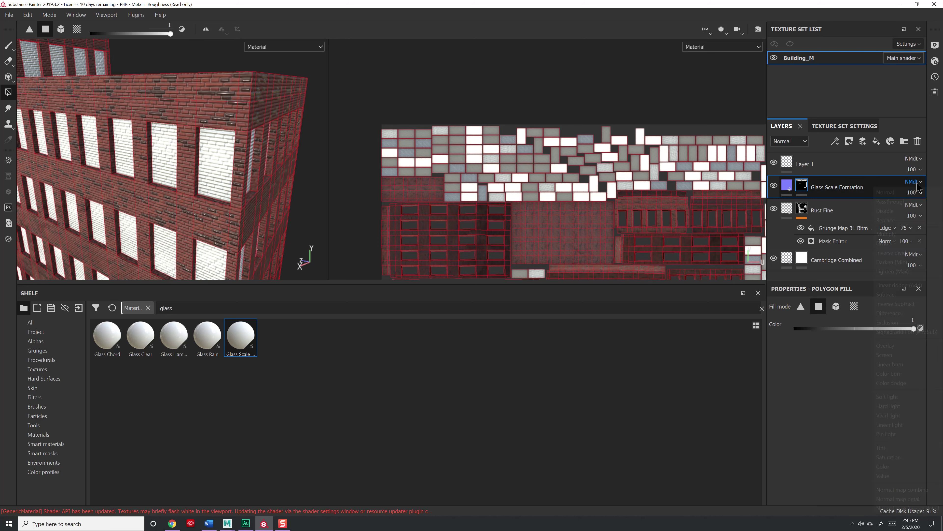
Set Glass Scale Formation's normal blending to Replace and enable its height channel.
{"action": "left_click", "coordinate": [914, 182]}
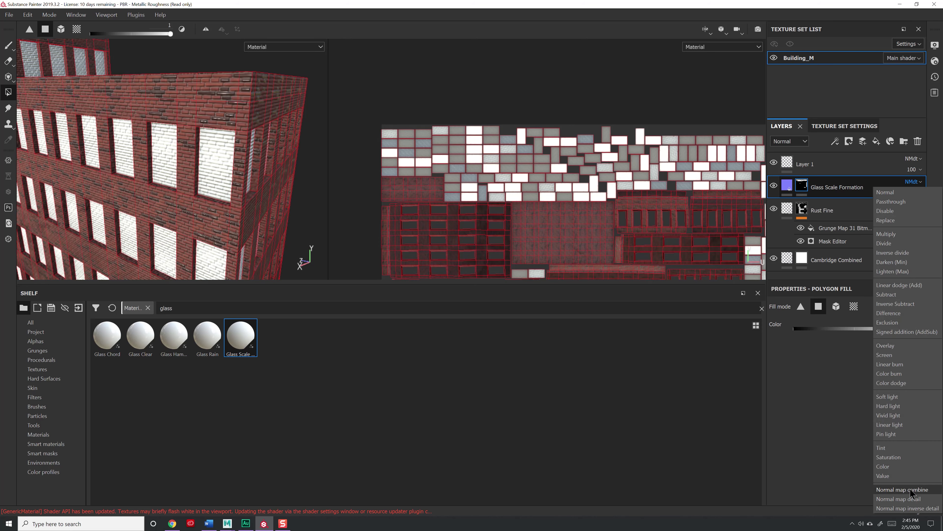
{"action": "left_click", "coordinate": [895, 220]}
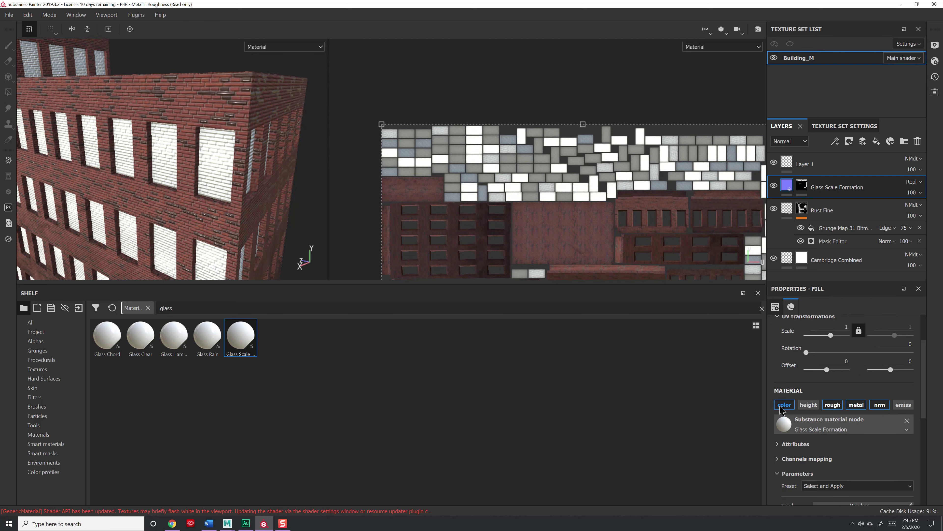
{"action": "left_click", "coordinate": [809, 405]}
Darken the Glass Scale Formation glass colour to dark grey.
{"action": "left_click_drag", "start_coordinate": [259, 207], "coordinate": [244, 189], "text": "alt"}
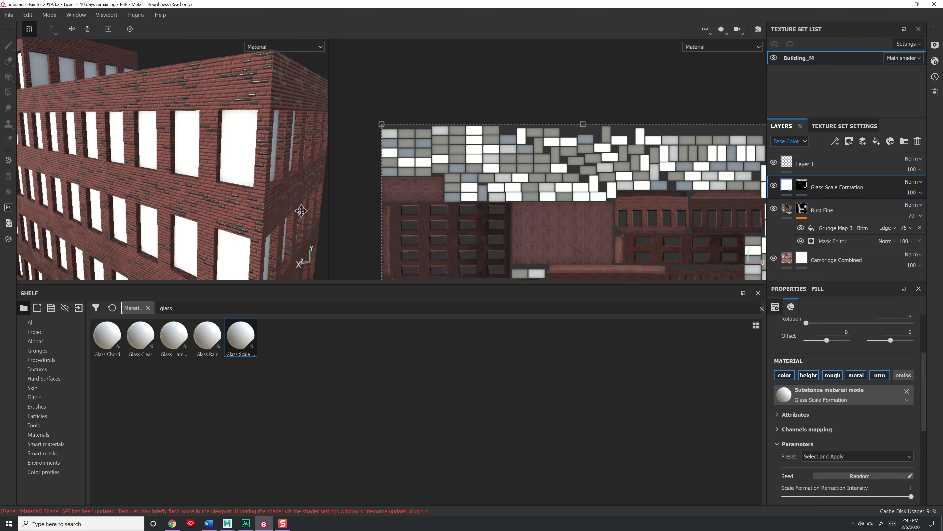
{"action": "middle_click_drag", "start_coordinate": [301, 211], "coordinate": [226, 146], "text": "alt"}
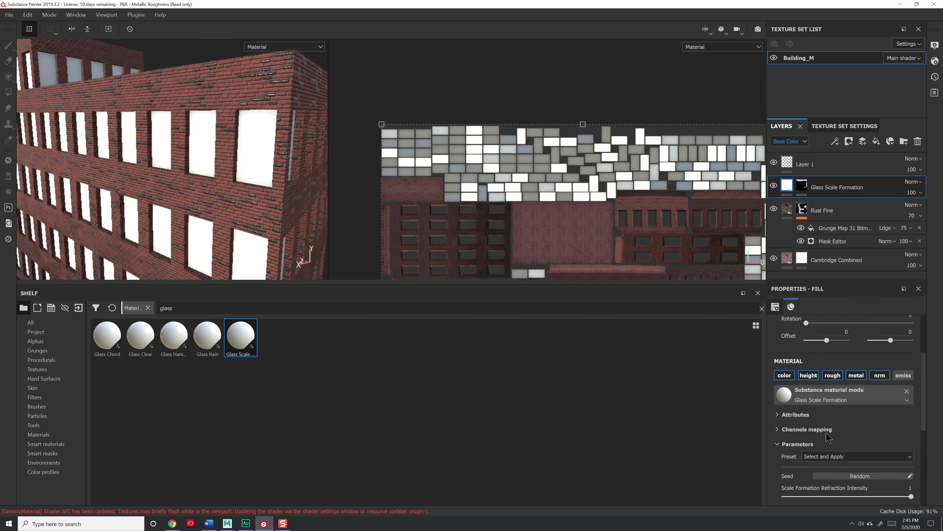
{"action": "scroll", "coordinate": [851, 404], "scroll_direction": "down", "scroll_amount": 3}
{"action": "scroll", "coordinate": [850, 404], "scroll_direction": "down", "scroll_amount": 2}
{"action": "left_click", "coordinate": [836, 372]}
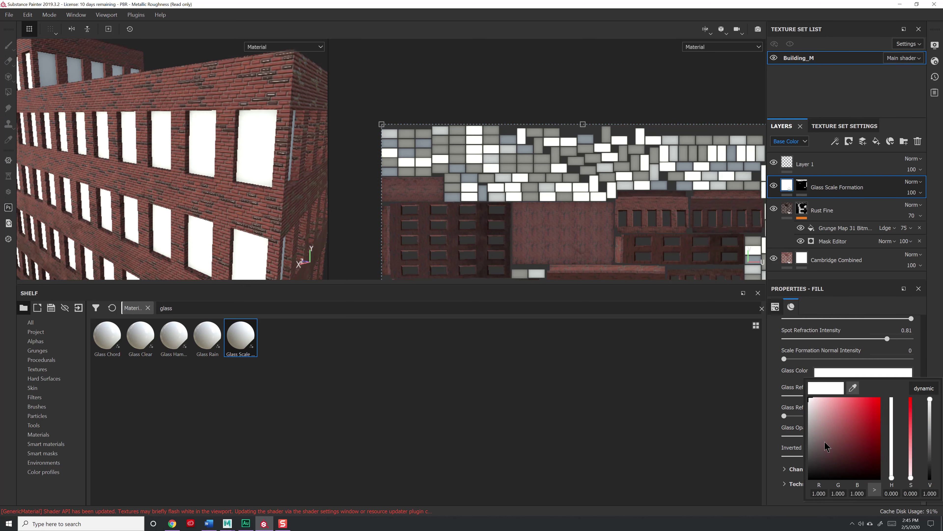
{"action": "left_click_drag", "start_coordinate": [825, 448], "coordinate": [794, 475]}
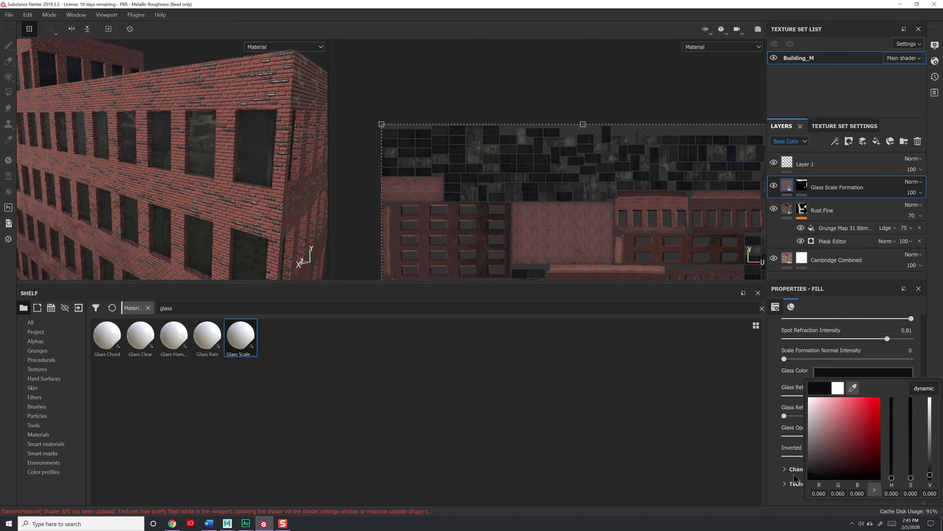
{"action": "left_click_drag", "start_coordinate": [208, 215], "coordinate": [235, 192], "text": "alt"}
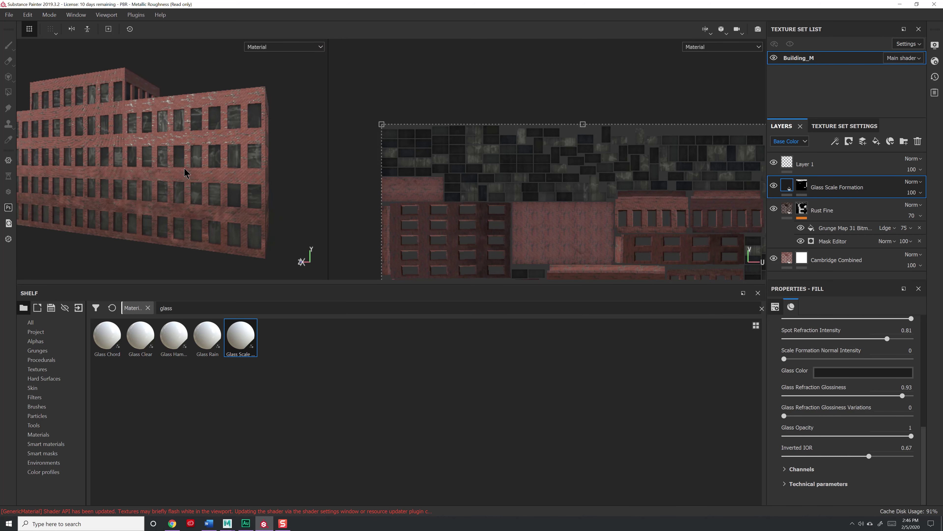
Switch the Glass Scale Formation fill to Tri-planar projection with a UV scale of 10.
{"action": "scroll", "coordinate": [897, 372], "scroll_direction": "up", "scroll_amount": 2}
{"action": "left_click", "coordinate": [843, 341]}
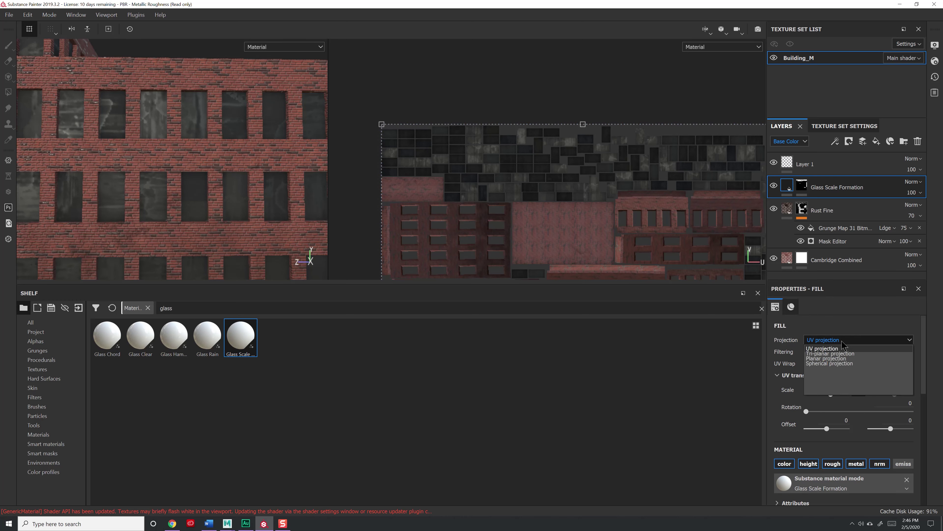
{"action": "left_click", "coordinate": [831, 353]}
{"action": "scroll", "coordinate": [261, 192], "scroll_direction": "down", "scroll_amount": 3}
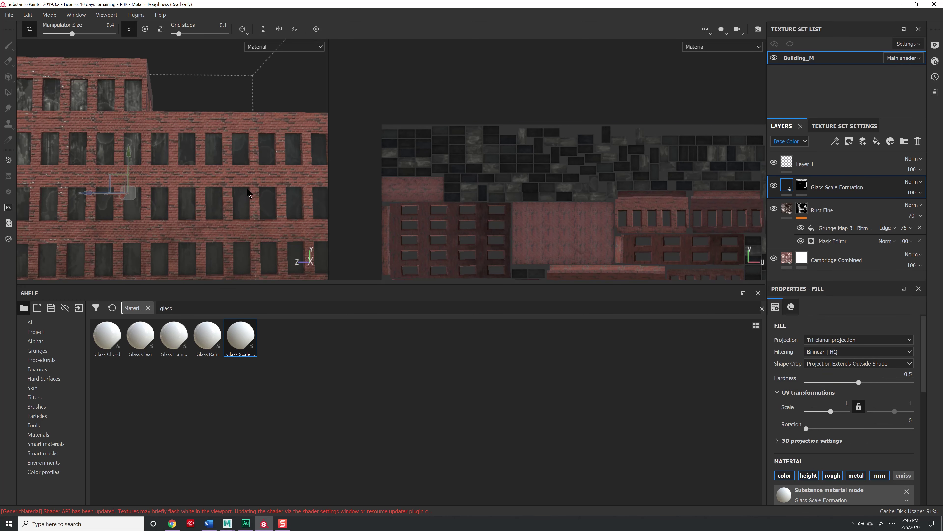
{"action": "left_click_drag", "start_coordinate": [248, 209], "coordinate": [283, 204], "text": "alt"}
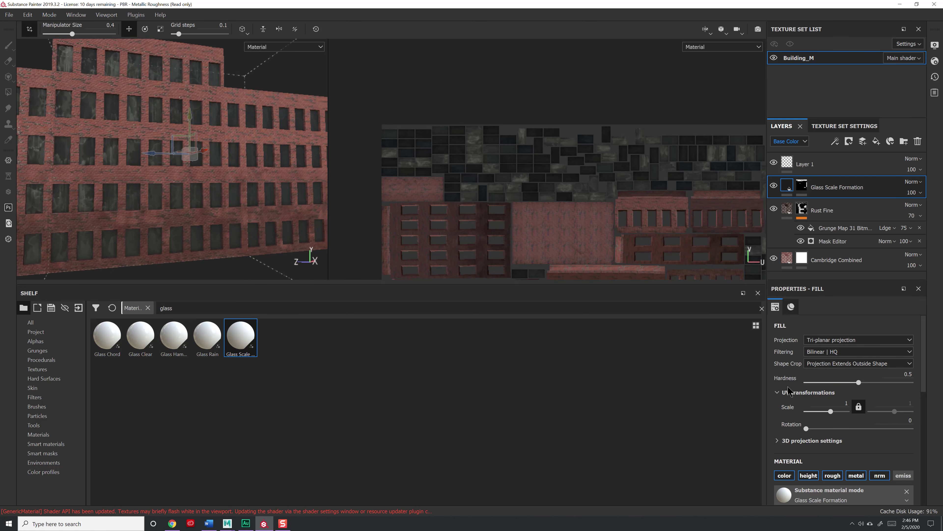
{"action": "left_click", "coordinate": [847, 403]}
{"action": "type", "text": "10"}
{"action": "key", "text": "Return"}
{"action": "left_click_drag", "start_coordinate": [148, 167], "coordinate": [208, 160], "text": "alt"}
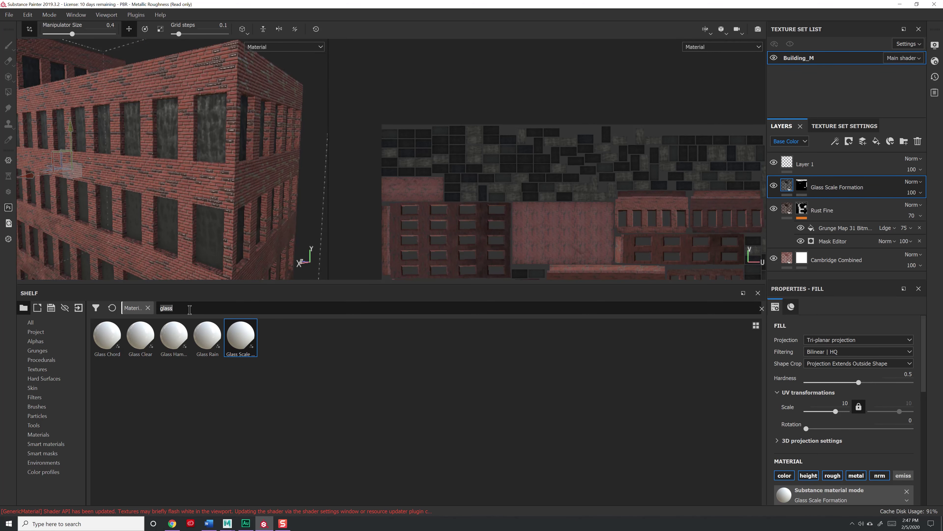
Search 'stone', add Smooth Limestone as a new layer, and fill the window strip faces.
{"action": "double_click", "coordinate": [189, 308]}
{"action": "key", "text": "BackSpace"}
{"action": "type", "text": "stone"}
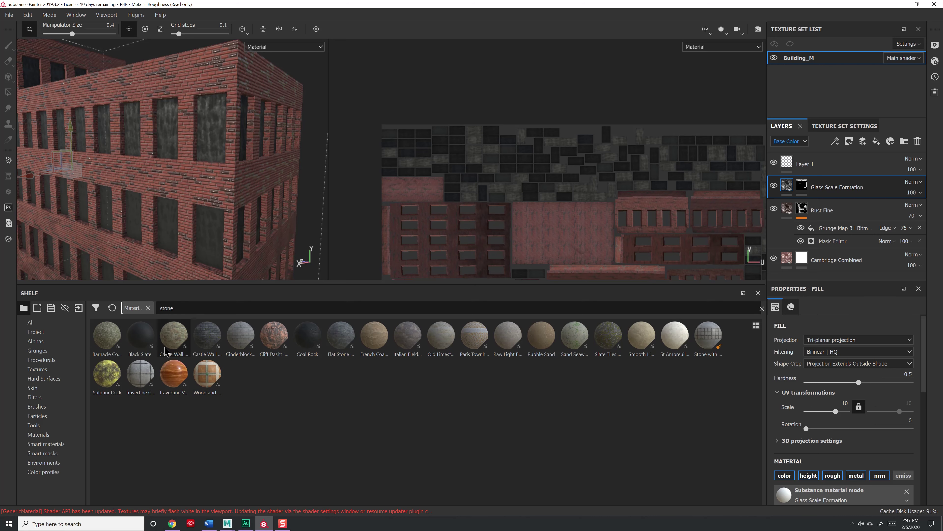
{"action": "left_click_drag", "start_coordinate": [641, 337], "coordinate": [834, 182]}
{"action": "left_click", "coordinate": [9, 92]}
{"action": "left_click_drag", "start_coordinate": [167, 167], "coordinate": [112, 156], "text": "alt"}
{"action": "left_click_drag", "start_coordinate": [315, 128], "coordinate": [103, 147]}
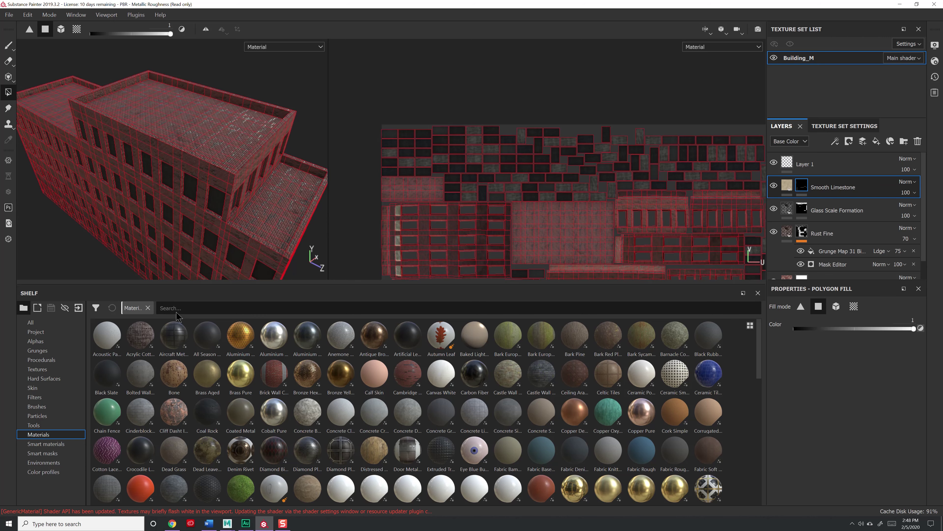
Search 'asph' with large thumbnails and add Concrete Linear Grey as a new layer.
{"action": "type", "text": "asphault"}
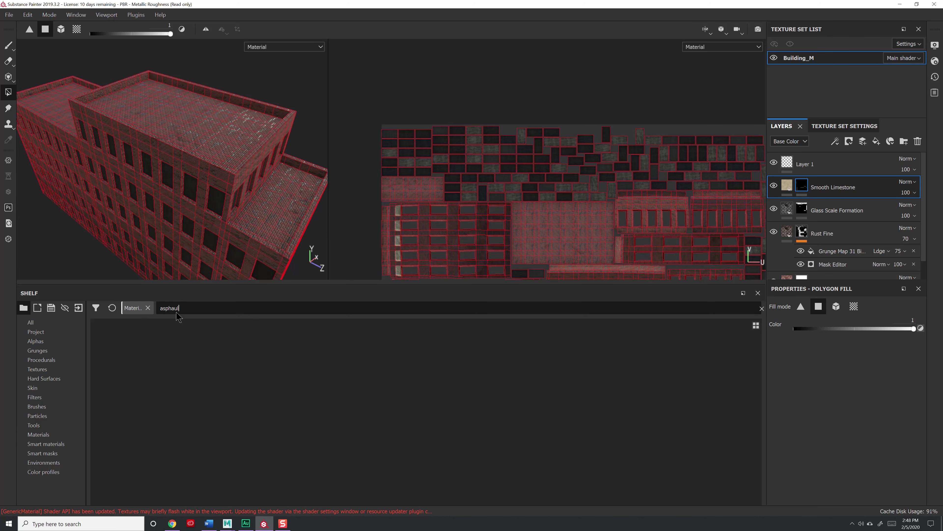
{"action": "key", "text": "BackSpace"}
{"action": "key", "text": "BackSpace"}
{"action": "key", "text": "BackSpace"}
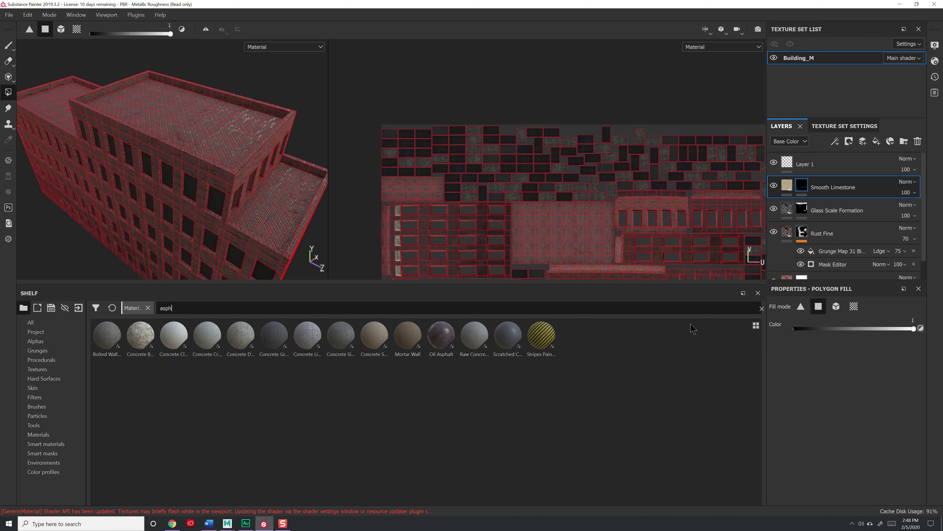
{"action": "left_click", "coordinate": [756, 325]}
{"action": "left_click", "coordinate": [774, 358]}
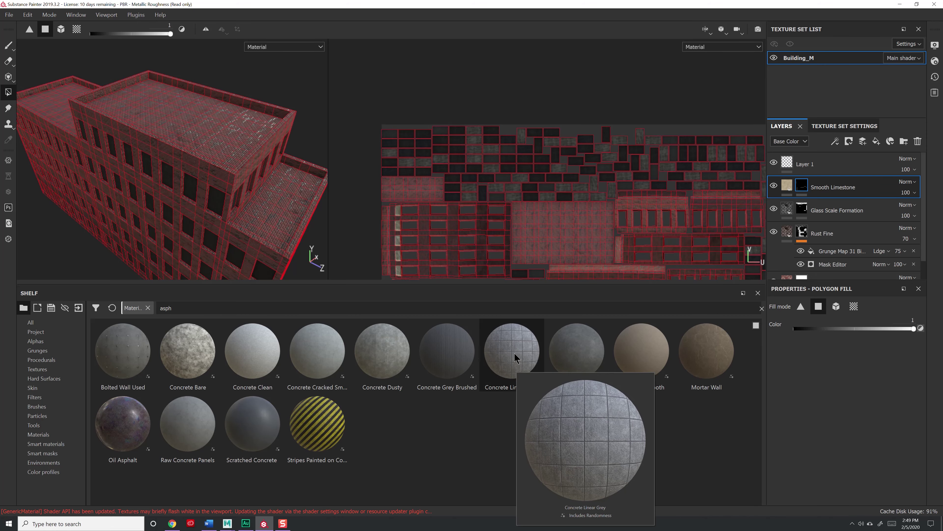
{"action": "mouse_move", "coordinate": [503, 349]}
{"action": "left_click_drag", "start_coordinate": [504, 349], "coordinate": [828, 175]}
Set the concrete fill to Tri-planar projection and give the layer a black mask.
{"action": "left_click_drag", "start_coordinate": [270, 173], "coordinate": [263, 211], "text": "alt"}
{"action": "left_click", "coordinate": [827, 338]}
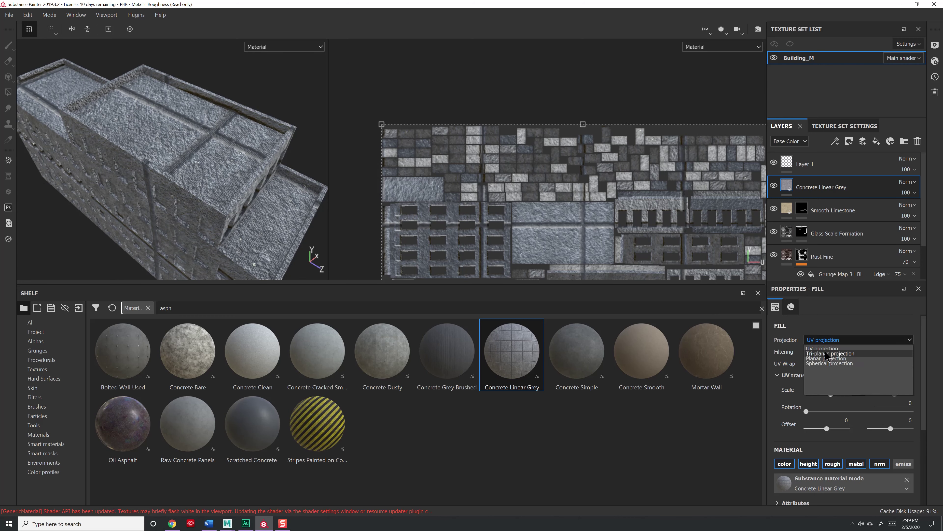
{"action": "left_click", "coordinate": [827, 353]}
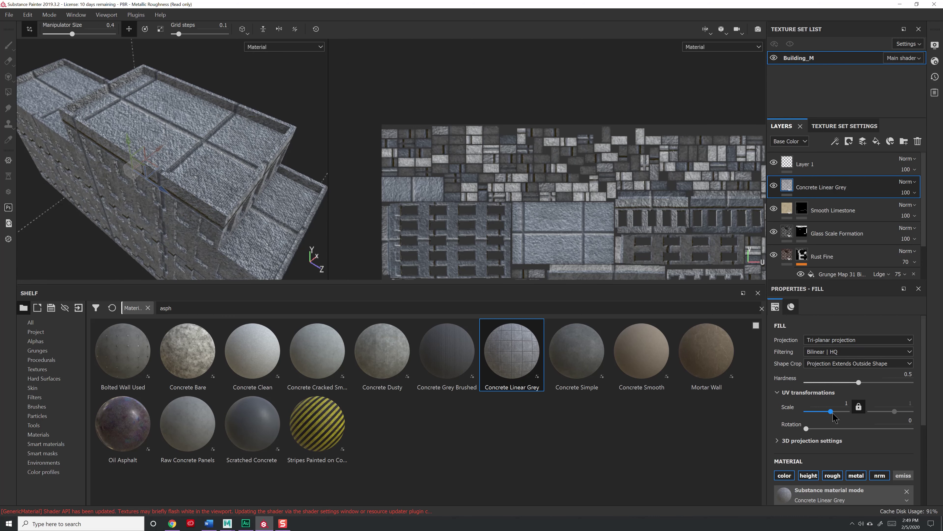
{"action": "left_click", "coordinate": [839, 403]}
{"action": "right_click", "coordinate": [817, 187]}
{"action": "left_click", "coordinate": [860, 21]}
{"action": "key", "text": "4"}
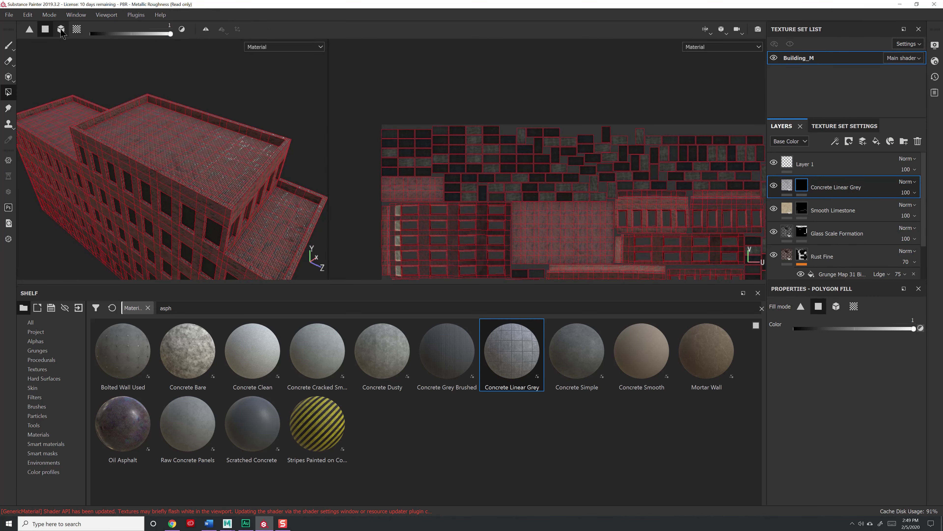
Reveal the concrete on five roof faces with face fill on the mask.
{"action": "left_click_drag", "start_coordinate": [97, 72], "coordinate": [33, 35], "text": "alt"}
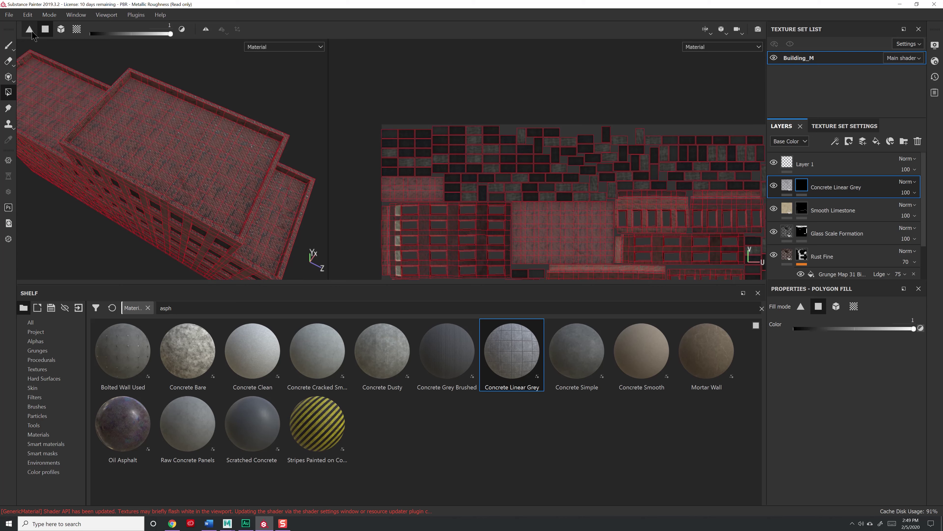
{"action": "left_click", "coordinate": [206, 164]}
{"action": "left_click", "coordinate": [180, 159]}
{"action": "left_click", "coordinate": [164, 139]}
{"action": "left_click", "coordinate": [192, 141]}
{"action": "left_click", "coordinate": [187, 149]}
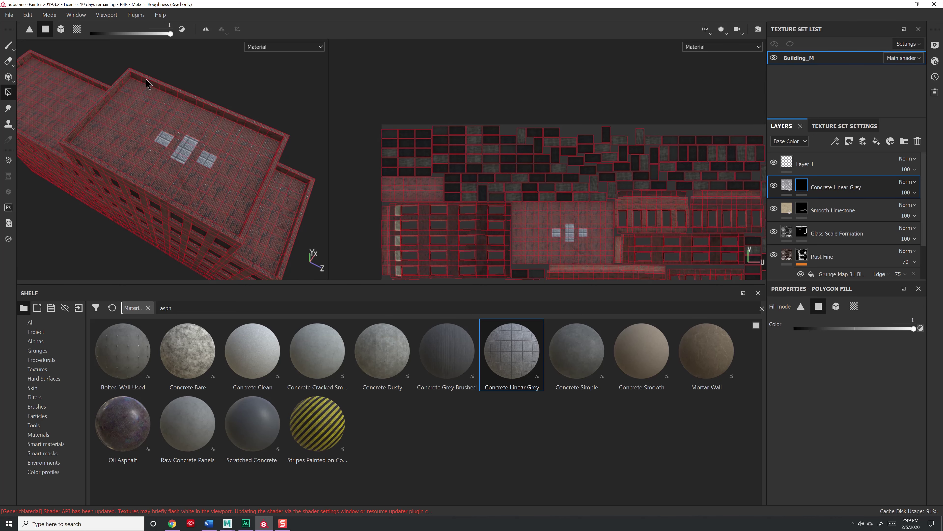
Fill whole UV islands to cover both the upper and lower roofs with concrete.
{"action": "left_click", "coordinate": [78, 30]}
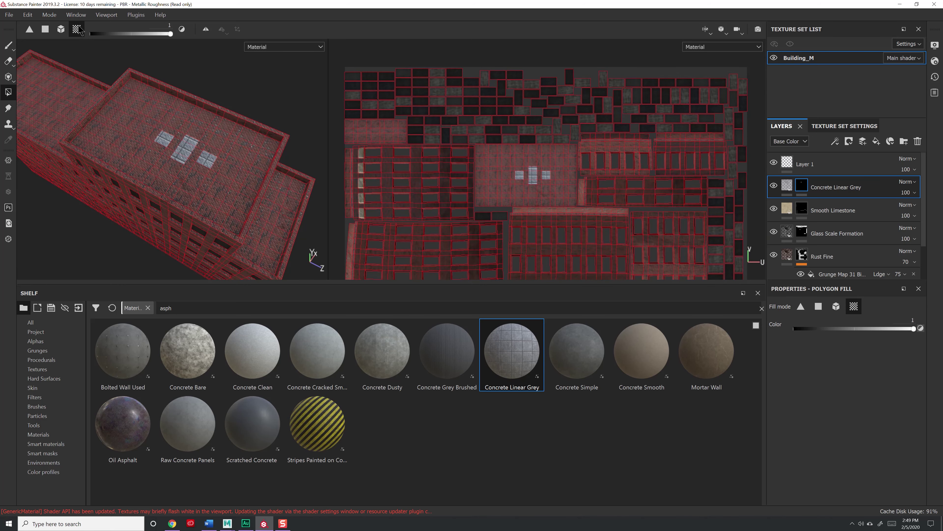
{"action": "left_click", "coordinate": [175, 174]}
{"action": "left_click_drag", "start_coordinate": [174, 175], "coordinate": [237, 152], "text": "alt"}
{"action": "key", "text": "1"}
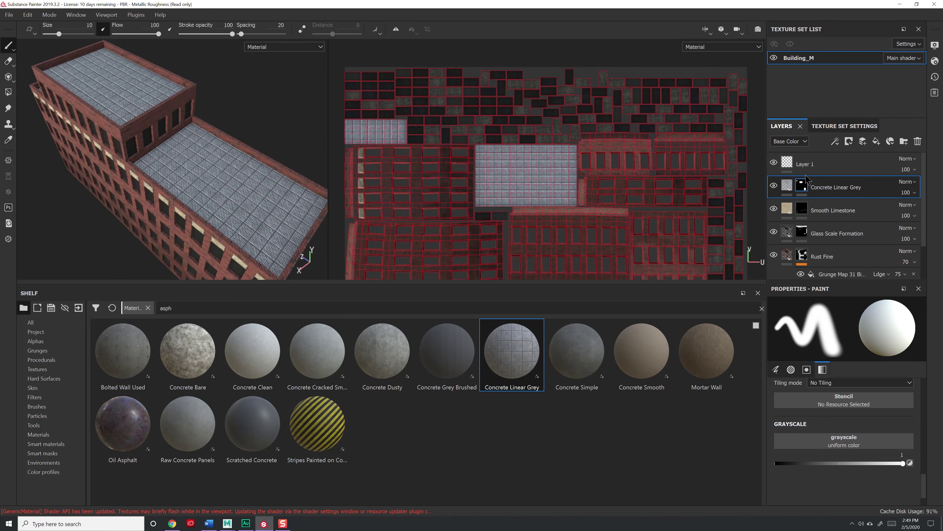
Darken the Concrete Linear Grey colour and raise its Stains to about 0.45.
{"action": "left_click", "coordinate": [787, 185]}
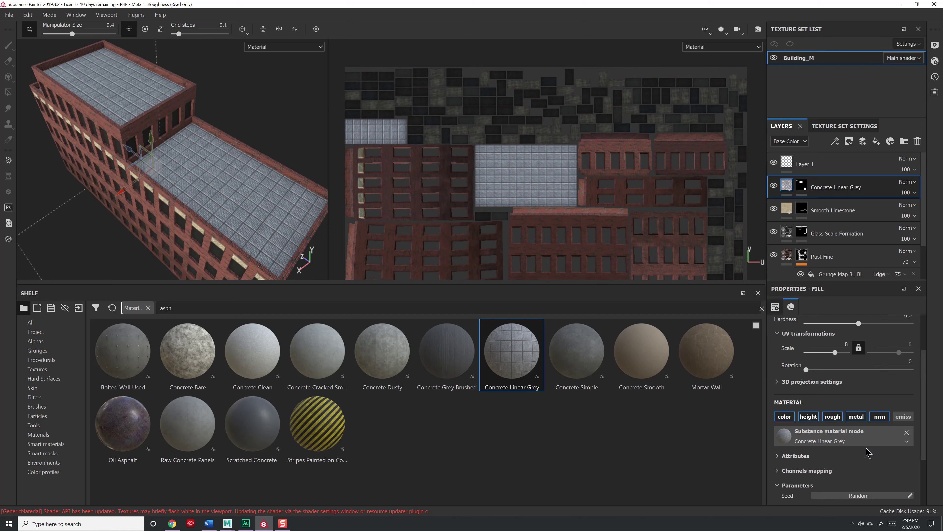
{"action": "scroll", "coordinate": [842, 411], "scroll_direction": "down", "scroll_amount": 3}
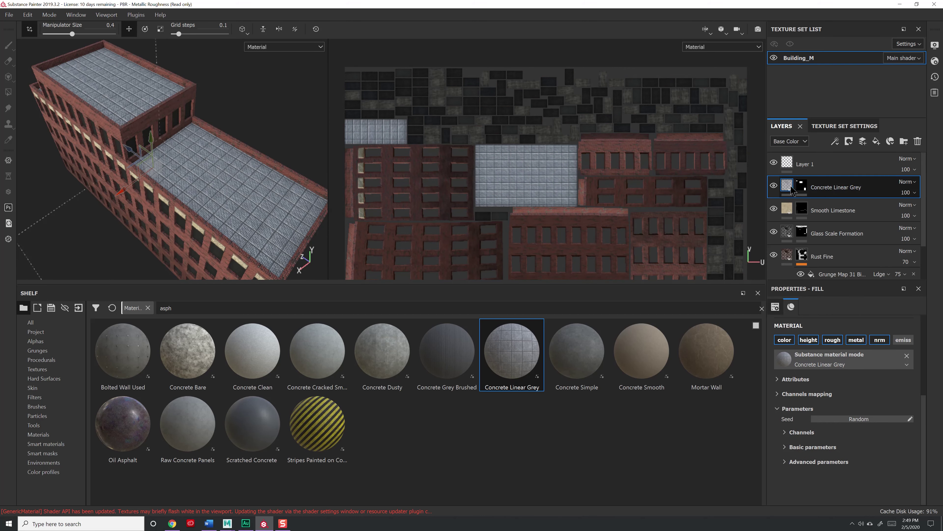
{"action": "left_click", "coordinate": [819, 461]}
{"action": "scroll", "coordinate": [843, 428], "scroll_direction": "down", "scroll_amount": 2}
{"action": "left_click", "coordinate": [869, 485]}
{"action": "left_click_drag", "start_coordinate": [813, 431], "coordinate": [813, 435]}
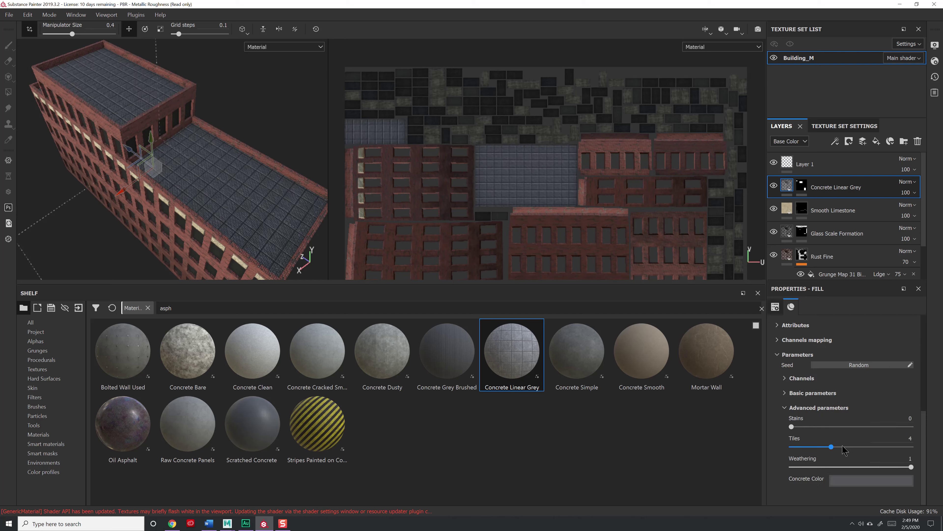
{"action": "left_click_drag", "start_coordinate": [792, 427], "coordinate": [829, 427]}
Lower the concrete's Normal Intensity to 0.22 and Height Range to 0.21.
{"action": "left_click", "coordinate": [813, 393]}
{"action": "scroll", "coordinate": [813, 386], "scroll_direction": "down", "scroll_amount": 2}
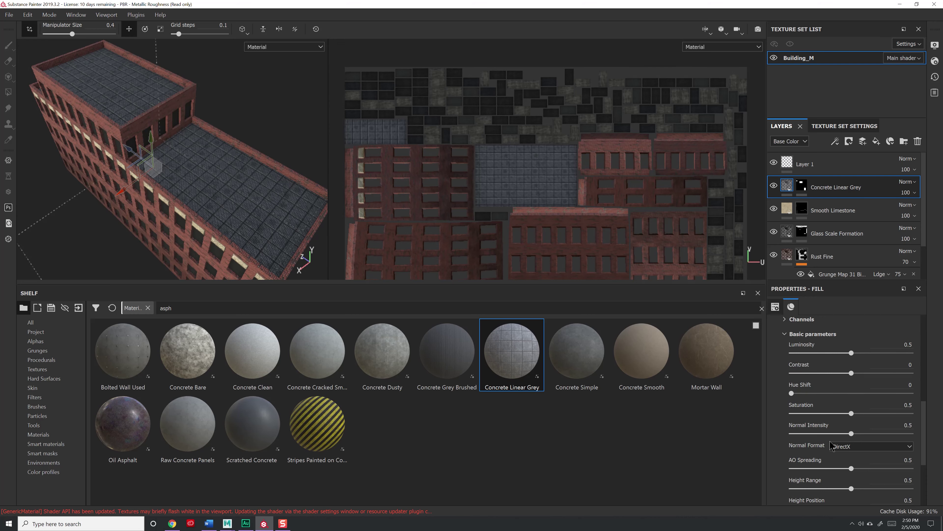
{"action": "left_click_drag", "start_coordinate": [851, 434], "coordinate": [818, 434]}
{"action": "left_click_drag", "start_coordinate": [851, 489], "coordinate": [816, 488]}
{"action": "scroll", "coordinate": [836, 445], "scroll_direction": "down", "scroll_amount": 2}
{"action": "scroll", "coordinate": [202, 126], "scroll_direction": "up", "scroll_amount": 10}
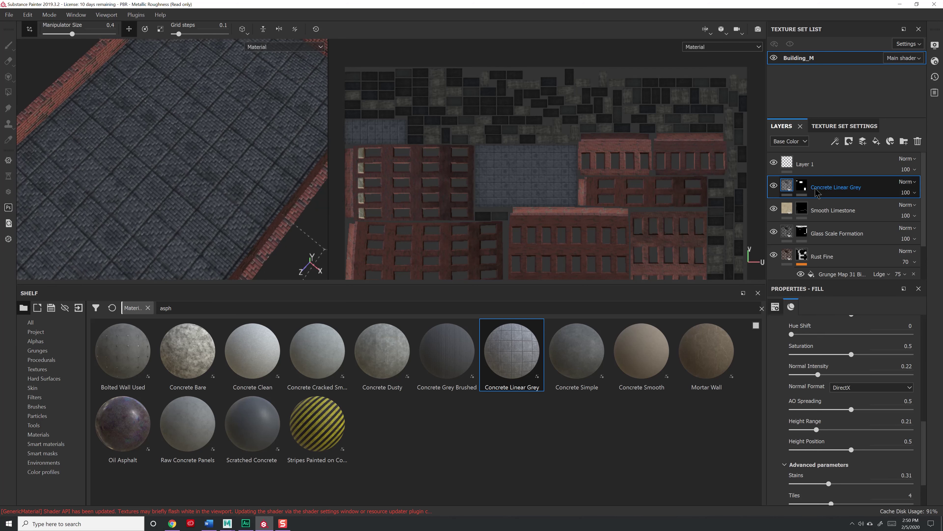
Show Normal channel blending in Layers and set Concrete Linear Grey to Replace.
{"action": "left_click", "coordinate": [797, 185]}
{"action": "left_click", "coordinate": [787, 141]}
{"action": "left_click", "coordinate": [781, 177]}
{"action": "left_click", "coordinate": [906, 181]}
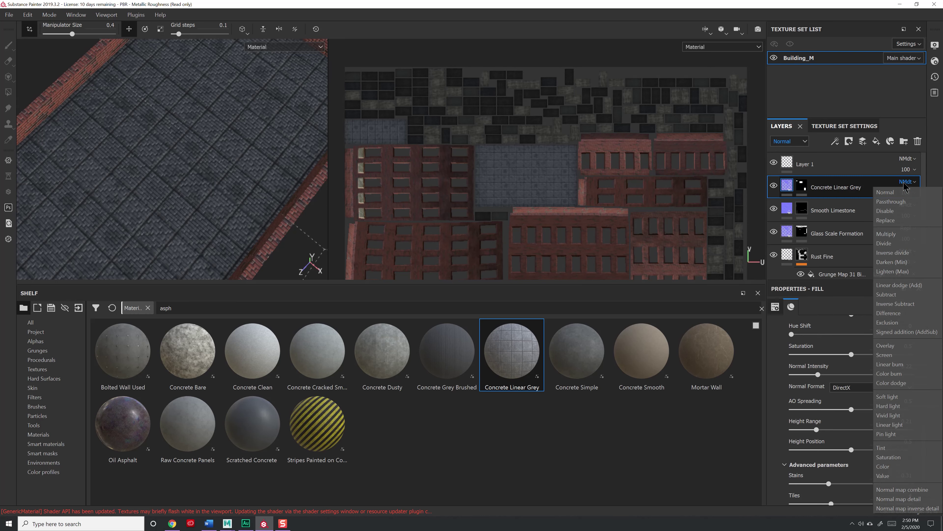
{"action": "left_click", "coordinate": [884, 212]}
{"action": "left_click", "coordinate": [790, 142]}
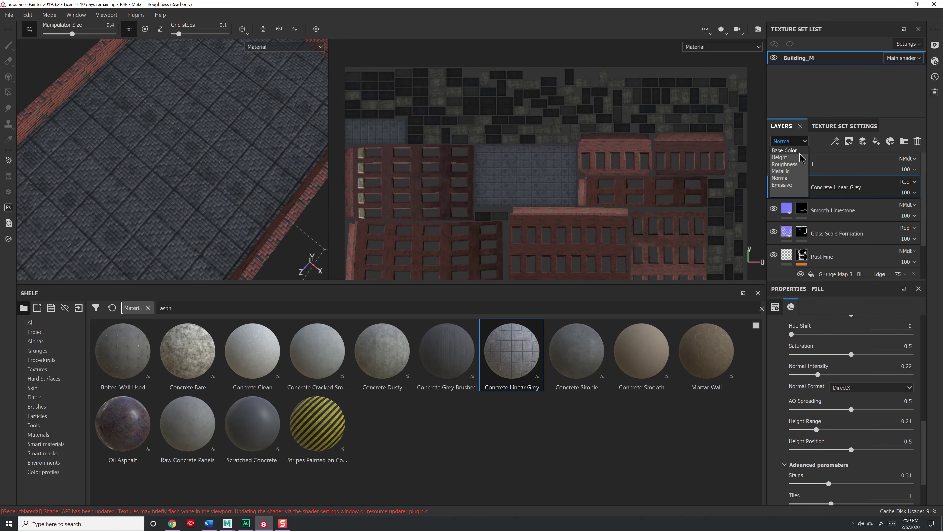
Swap Barnacle Covered Stone's material to Dead Leaves Jungle Floor and add a mask for polygon fill.
{"action": "type", "text": "leav"}
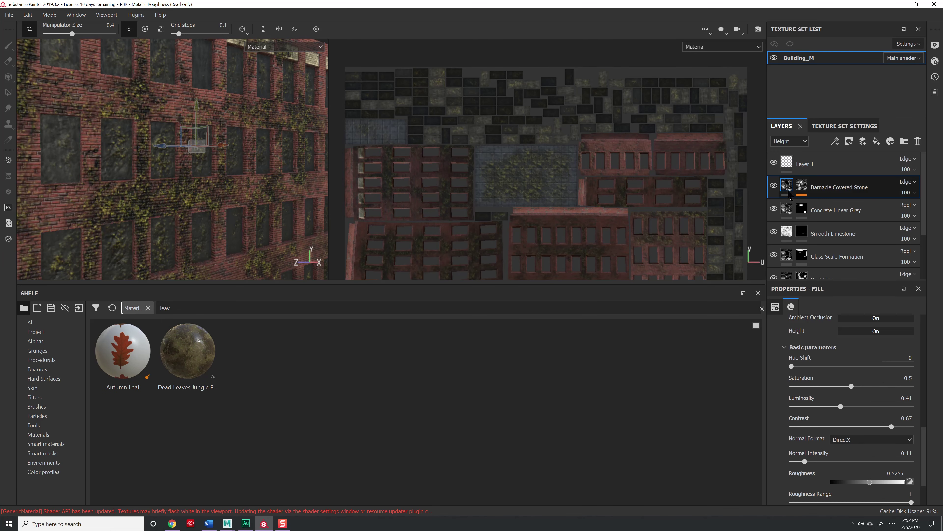
{"action": "scroll", "coordinate": [853, 403], "scroll_direction": "down", "scroll_amount": 3}
{"action": "scroll", "coordinate": [853, 403], "scroll_direction": "up", "scroll_amount": 10}
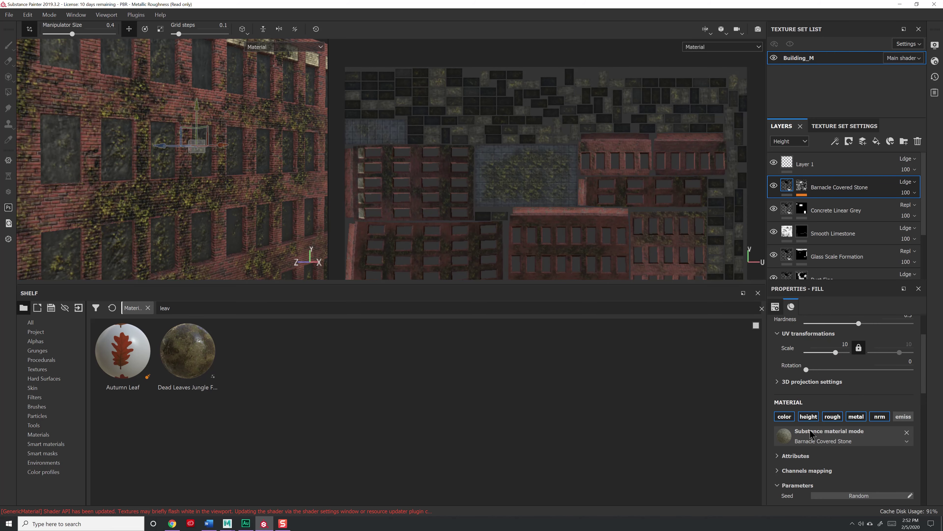
{"action": "left_click_drag", "start_coordinate": [196, 358], "coordinate": [850, 436]}
{"action": "left_click_drag", "start_coordinate": [195, 208], "coordinate": [196, 223], "text": "alt"}
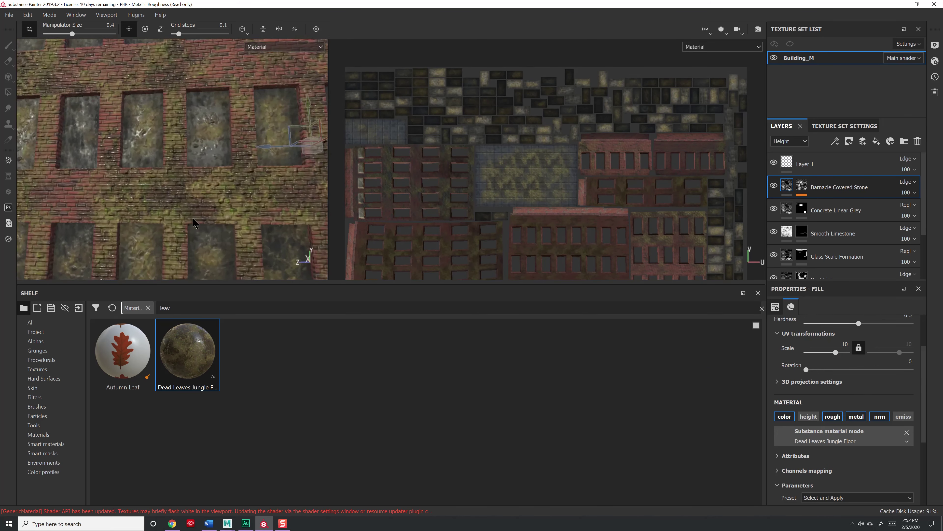
{"action": "left_click", "coordinate": [849, 142]}
{"action": "left_click", "coordinate": [8, 92]}
Set the polygon fill colour to 0 (black) and frame the facade windows in the UV view.
{"action": "middle_click_drag", "start_coordinate": [557, 121], "coordinate": [564, 158], "text": "alt"}
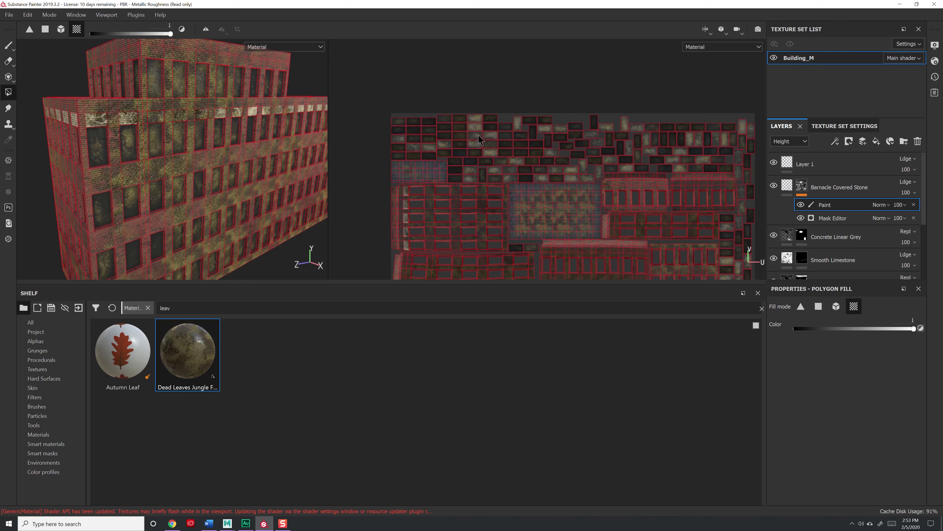
{"action": "left_click_drag", "start_coordinate": [907, 330], "coordinate": [783, 343]}
{"action": "middle_click_drag", "start_coordinate": [381, 96], "coordinate": [684, 204], "text": "alt"}
{"action": "scroll", "coordinate": [684, 205], "scroll_direction": "up", "scroll_amount": 2}
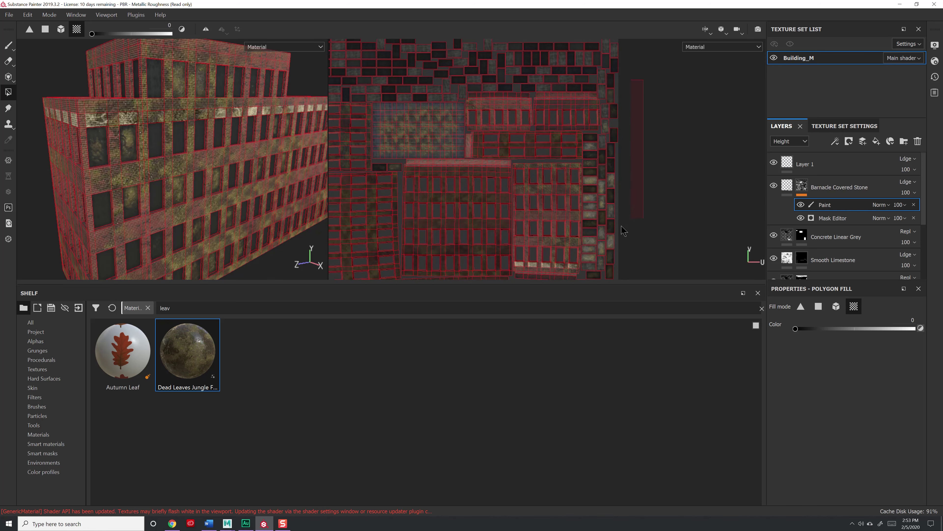
{"action": "middle_click_drag", "start_coordinate": [608, 241], "coordinate": [605, 183]}
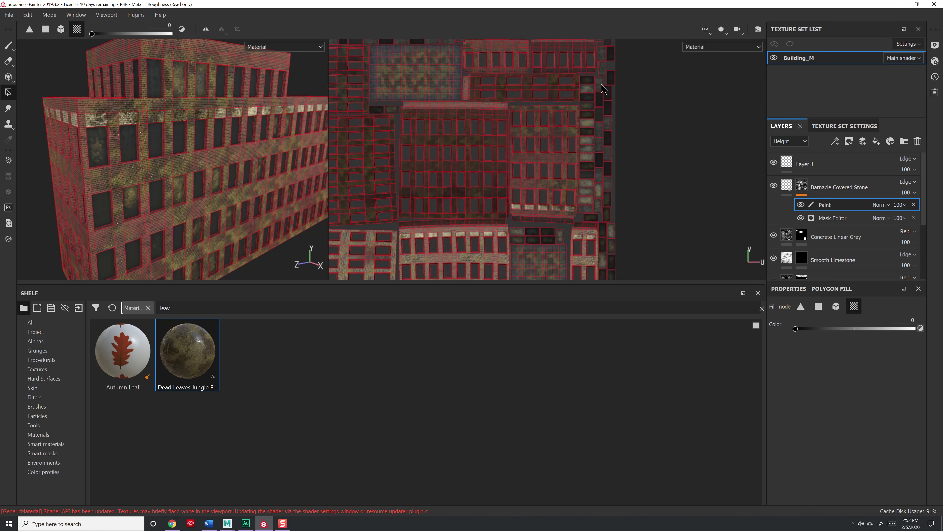
{"action": "middle_click_drag", "start_coordinate": [606, 234], "coordinate": [590, 218]}
{"action": "scroll", "coordinate": [564, 174], "scroll_direction": "down", "scroll_amount": 3}
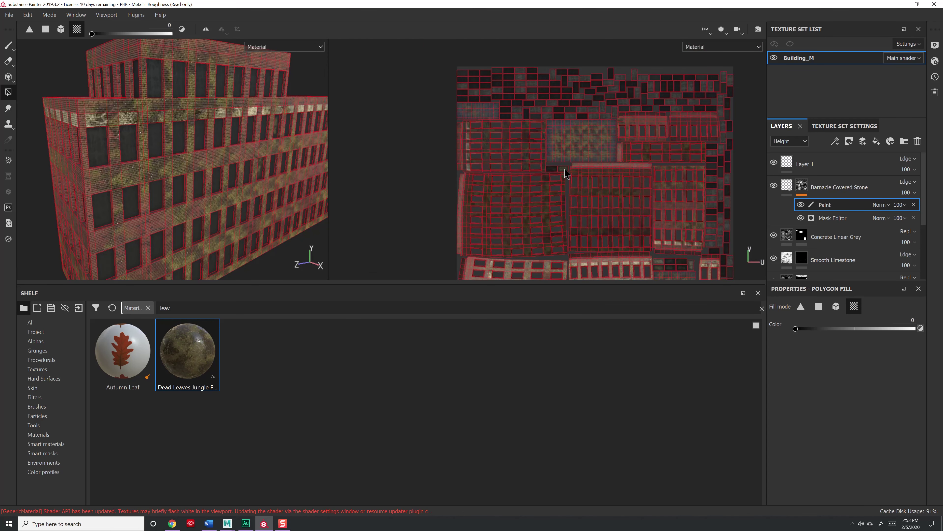
{"action": "middle_click_drag", "start_coordinate": [558, 175], "coordinate": [560, 189]}
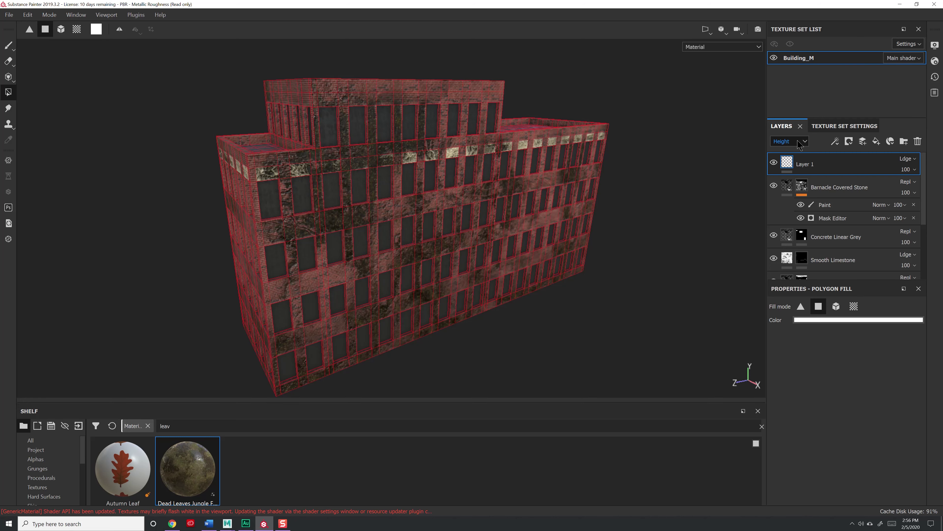
Add a new fill layer above Layer 1 and name it 'Lit'.
{"action": "left_click", "coordinate": [836, 171]}
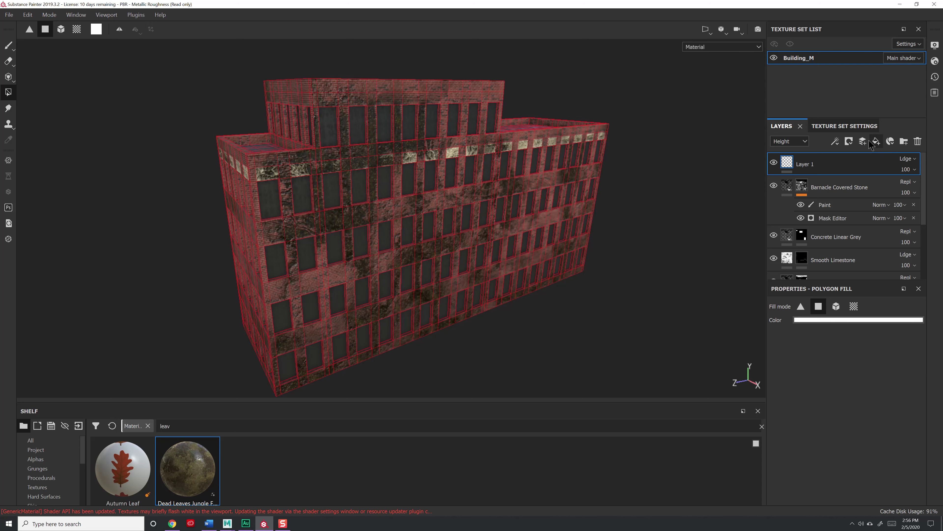
{"action": "left_click", "coordinate": [877, 142]}
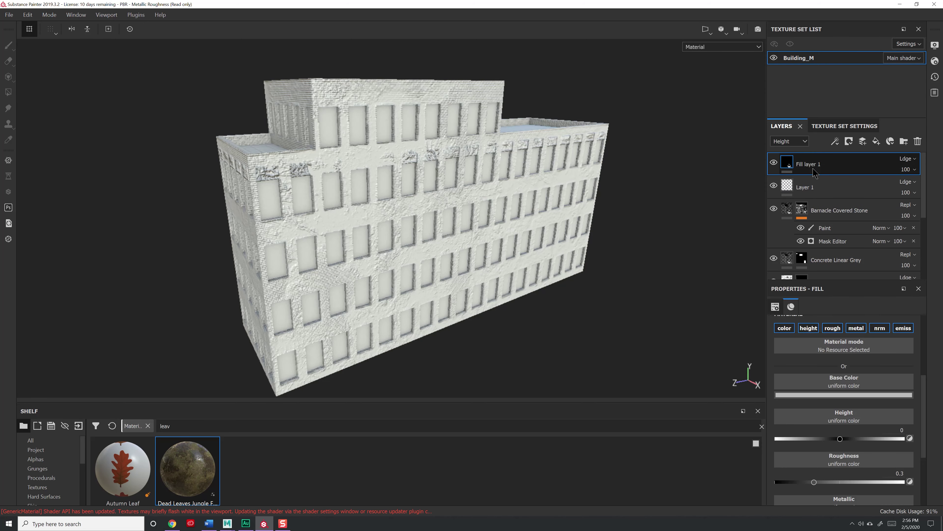
{"action": "double_click", "coordinate": [812, 163]}
{"action": "type", "text": "Lit"}
{"action": "key", "text": "Return"}
Turn off base colour, height, roughness, metallic and normal so Lit affects only emissive.
{"action": "left_click", "coordinate": [785, 328]}
{"action": "left_click", "coordinate": [809, 328]}
{"action": "left_click", "coordinate": [832, 328]}
{"action": "left_click", "coordinate": [856, 328]}
{"action": "left_click", "coordinate": [880, 328]}
{"action": "scroll", "coordinate": [844, 372], "scroll_direction": "up", "scroll_amount": 2}
Display the Emissive channel in the viewport and add a mask to the Lit layer.
{"action": "left_click", "coordinate": [722, 47]}
{"action": "left_click", "coordinate": [706, 109]}
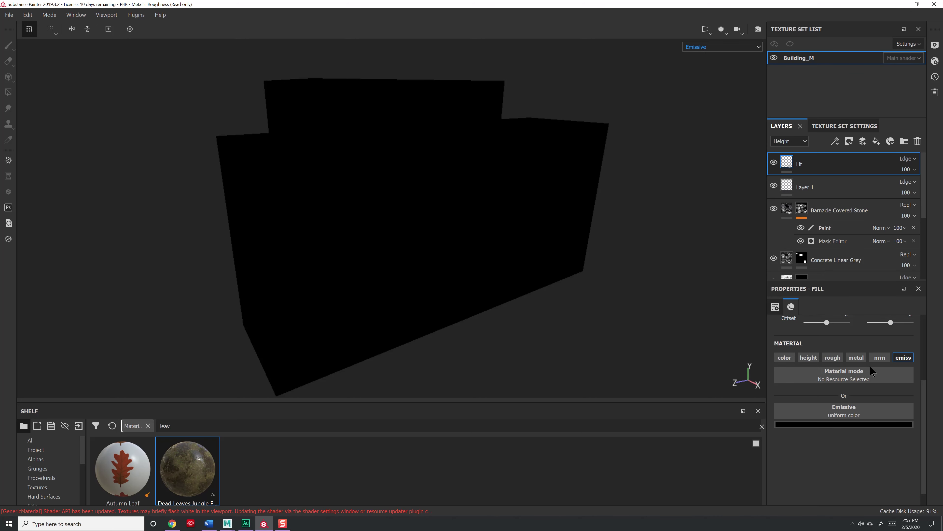
{"action": "left_click", "coordinate": [8, 92]}
With Polygon Fill (F1), box-select the top-left window UV islands to fill them in Lit's mask.
{"action": "key", "text": "F1"}
{"action": "scroll", "coordinate": [568, 169], "scroll_direction": "down", "scroll_amount": 2}
{"action": "left_click_drag", "start_coordinate": [425, 68], "coordinate": [635, 297]}
{"action": "scroll", "coordinate": [482, 111], "scroll_direction": "down", "scroll_amount": 2}
{"action": "scroll", "coordinate": [640, 238], "scroll_direction": "down", "scroll_amount": 2}
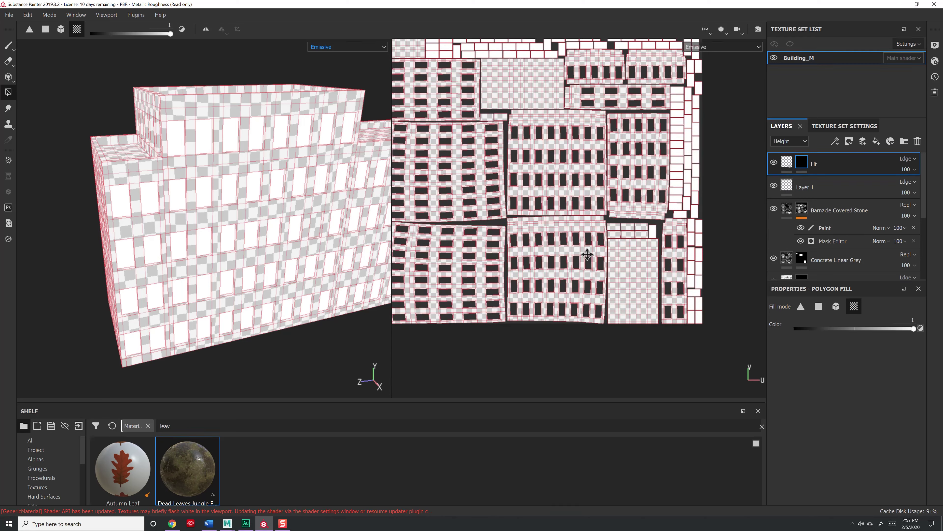
{"action": "scroll", "coordinate": [309, 234], "scroll_direction": "down", "scroll_amount": 2}
{"action": "left_click_drag", "start_coordinate": [323, 242], "coordinate": [290, 232], "text": "alt"}
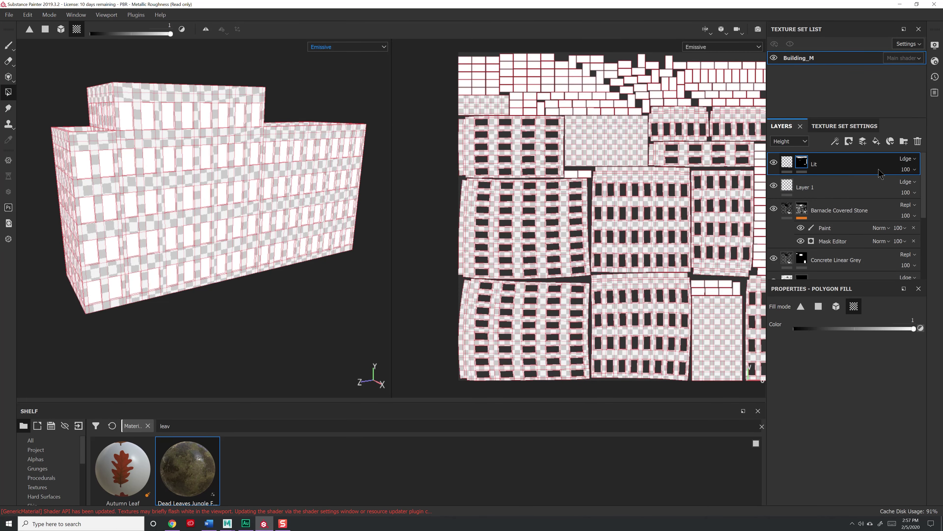
Add a fill layer above Layer 1 named 'Lit BG', limited to the emissive channel only.
{"action": "left_click", "coordinate": [854, 186]}
{"action": "left_click", "coordinate": [876, 141]}
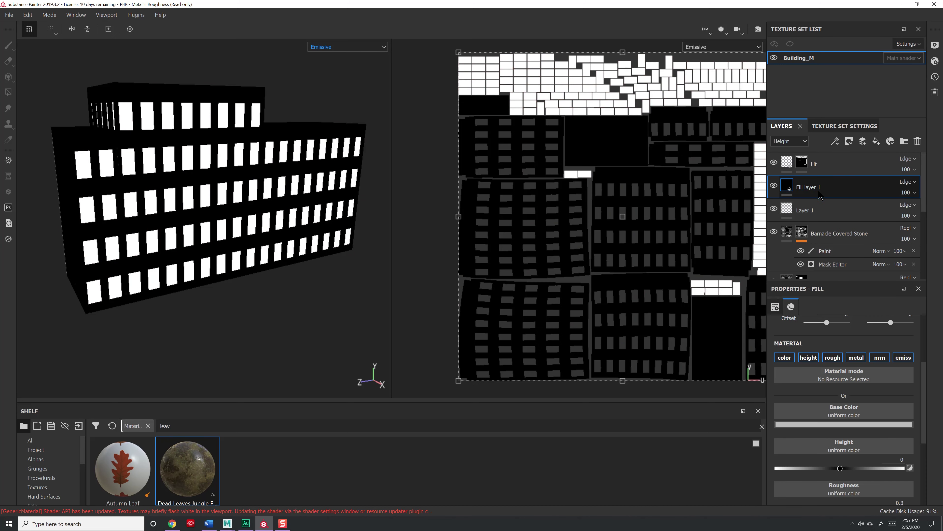
{"action": "double_click", "coordinate": [806, 186]}
{"action": "type", "text": "Lit BG"}
{"action": "key", "text": "Return"}
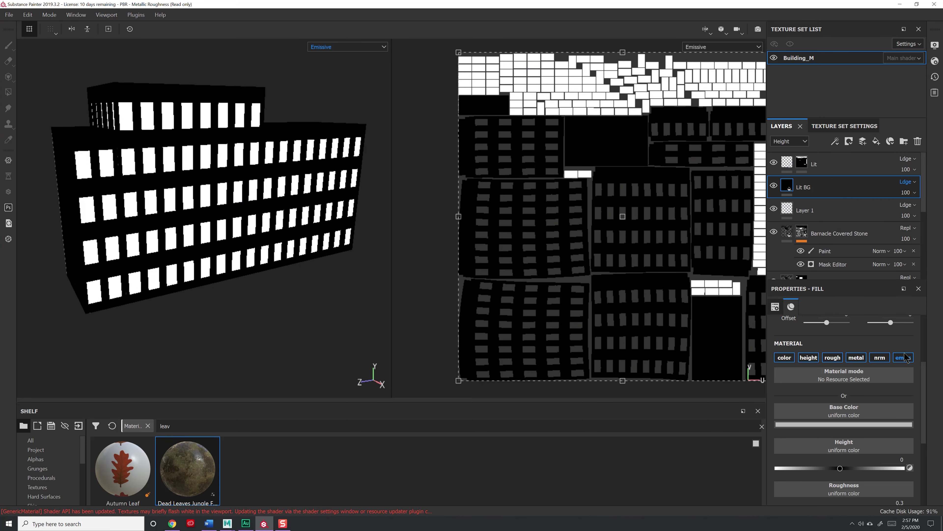
{"action": "left_click", "coordinate": [901, 358], "text": "ctrl"}
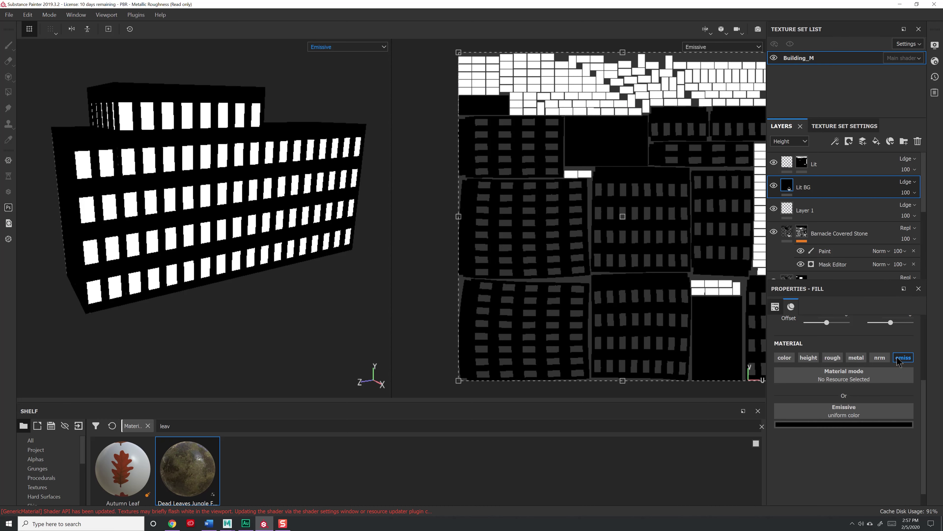
{"action": "left_click_drag", "start_coordinate": [268, 190], "coordinate": [427, 249], "text": "alt"}
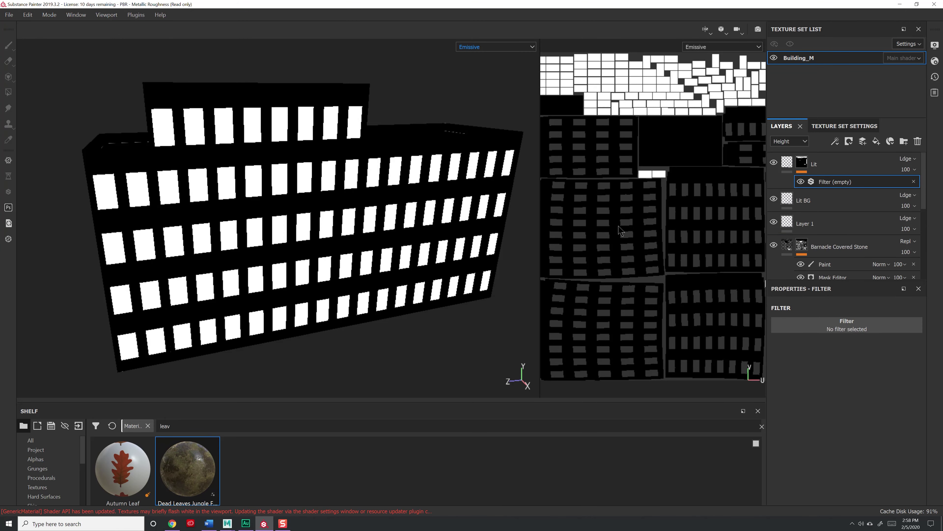
Change the Lit layer's emissive colour to a warm cream window glow.
{"action": "left_click", "coordinate": [794, 163]}
{"action": "key", "text": "4"}
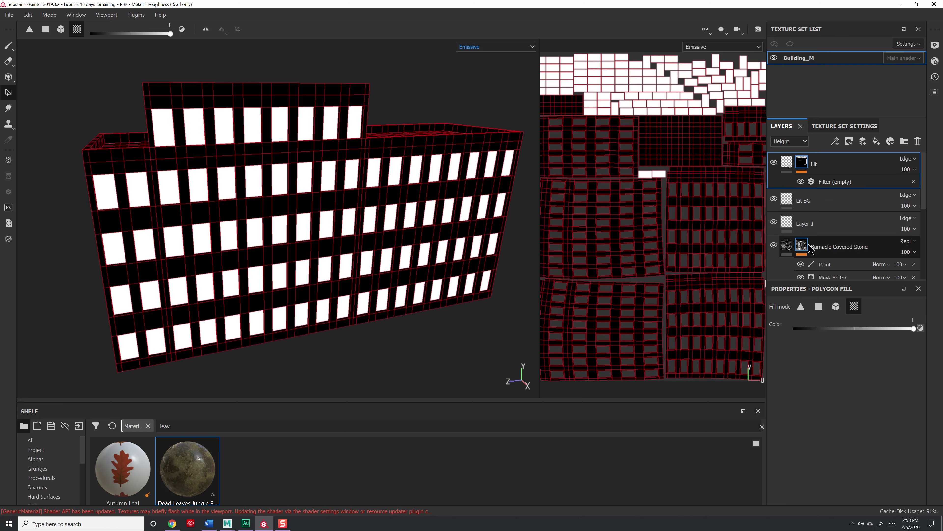
{"action": "left_click", "coordinate": [787, 161]}
{"action": "left_click", "coordinate": [839, 424]}
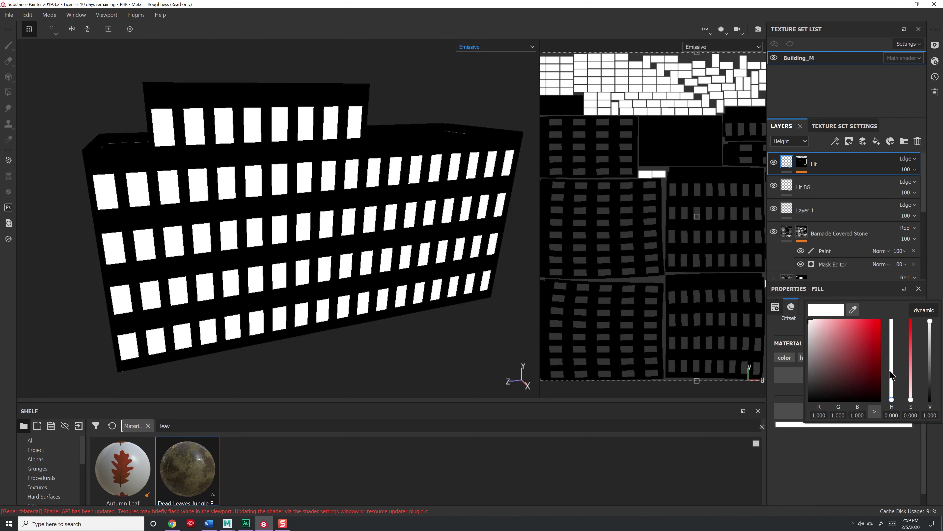
{"action": "mouse_move", "coordinate": [895, 399]}
{"action": "left_mouse_down"}
{"action": "mouse_move", "coordinate": [894, 382]}
{"action": "mouse_move", "coordinate": [893, 389]}
{"action": "left_mouse_up"}
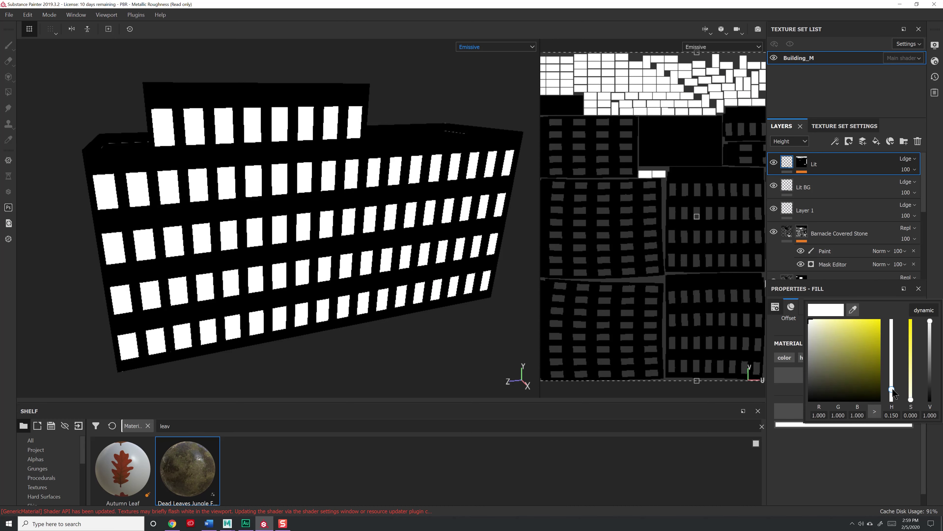
{"action": "left_click", "coordinate": [820, 327]}
Turn the empty filter on the Lit layer into a Bevel filter.
{"action": "left_click", "coordinate": [802, 163]}
{"action": "mouse_move", "coordinate": [804, 166]}
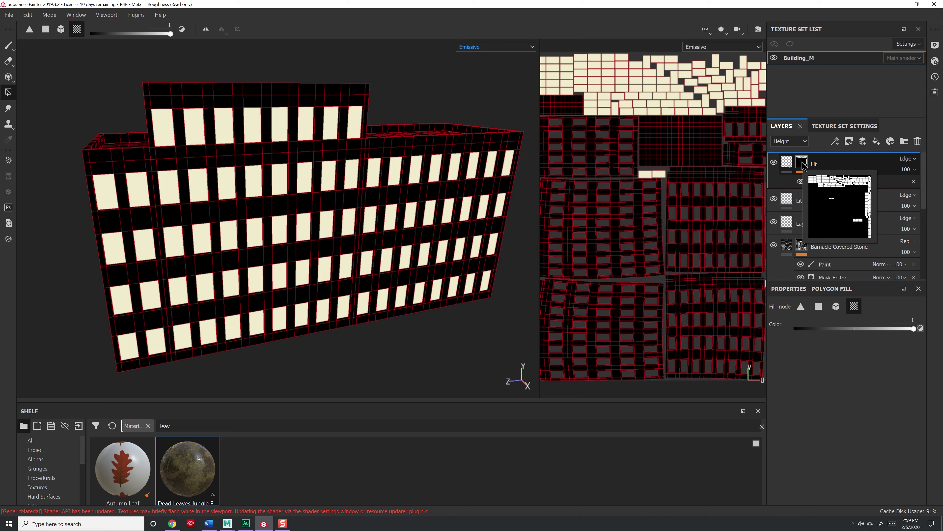
{"action": "right_click", "coordinate": [803, 163]}
{"action": "left_click", "coordinate": [822, 117]}
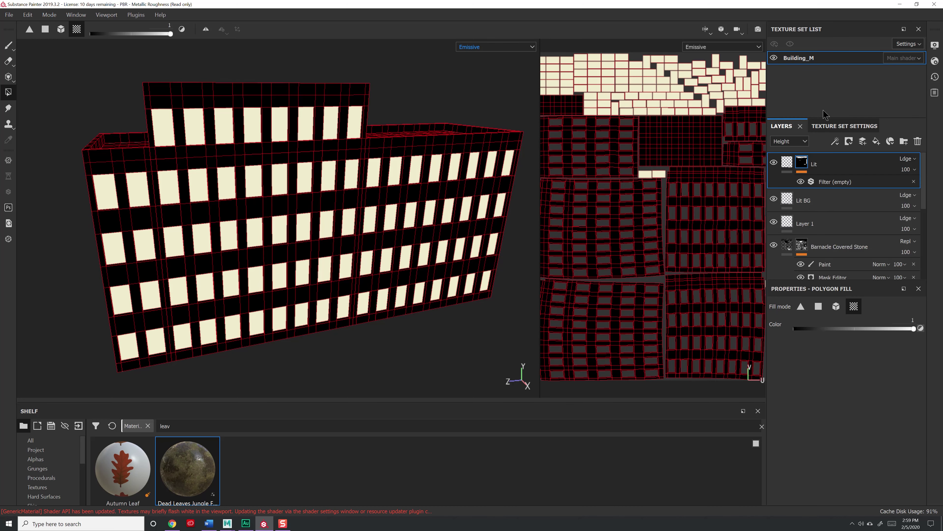
{"action": "left_click", "coordinate": [835, 181]}
{"action": "left_click", "coordinate": [848, 326]}
{"action": "left_click", "coordinate": [868, 368]}
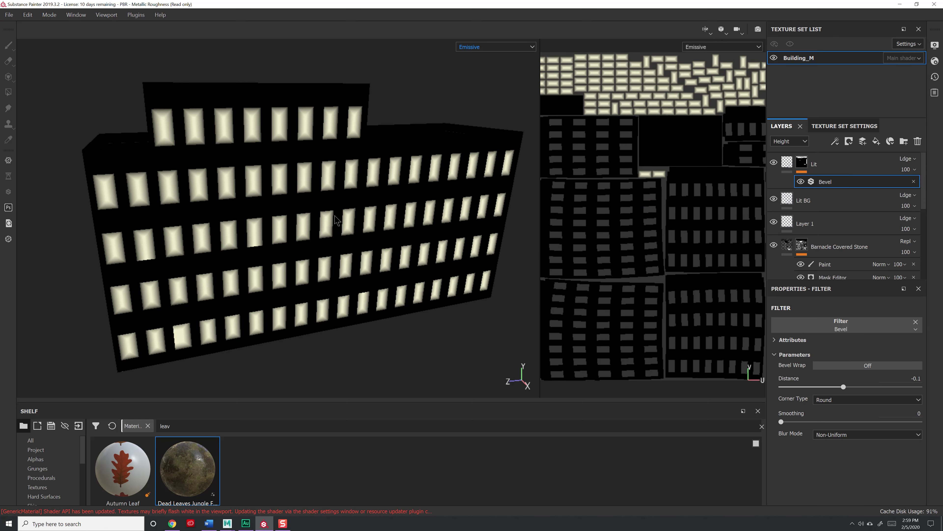
Set the Bevel Distance to about -0.23 and Smoothing to about 1.39.
{"action": "left_click_drag", "start_coordinate": [344, 232], "coordinate": [441, 235], "text": "alt"}
{"action": "left_click_drag", "start_coordinate": [843, 386], "coordinate": [834, 387]}
{"action": "left_click_drag", "start_coordinate": [781, 421], "coordinate": [819, 421]}
{"action": "middle_click_drag", "start_coordinate": [525, 265], "coordinate": [415, 247], "text": "alt"}
{"action": "left_click_drag", "start_coordinate": [415, 247], "coordinate": [343, 196], "text": "alt"}
{"action": "mouse_move", "coordinate": [422, 264]}
{"action": "left_mouse_down", "text": "alt"}
{"action": "mouse_move", "coordinate": [408, 208]}
{"action": "mouse_move", "coordinate": [400, 275]}
{"action": "left_mouse_up", "text": "alt"}
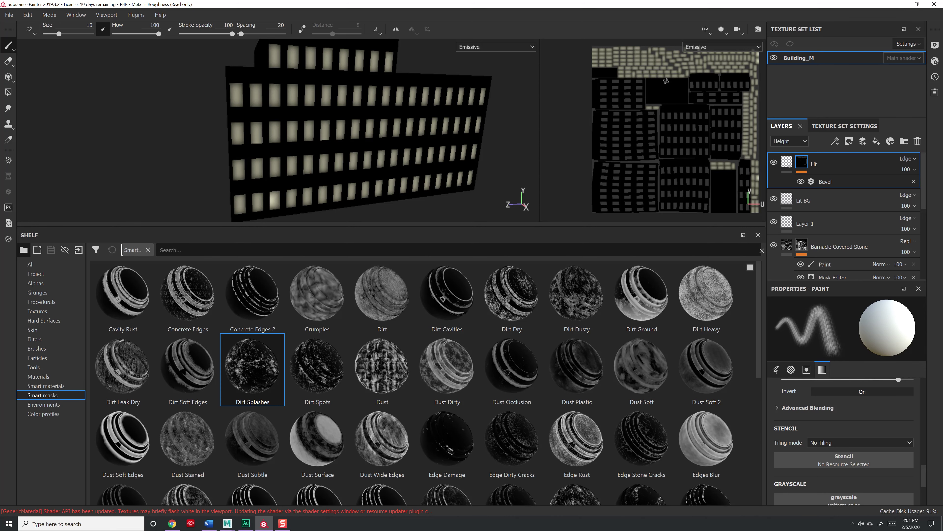
Add a new fill layer affecting only emissive, with base colour, height, roughness and metallic off.
{"action": "left_click", "coordinate": [877, 141]}
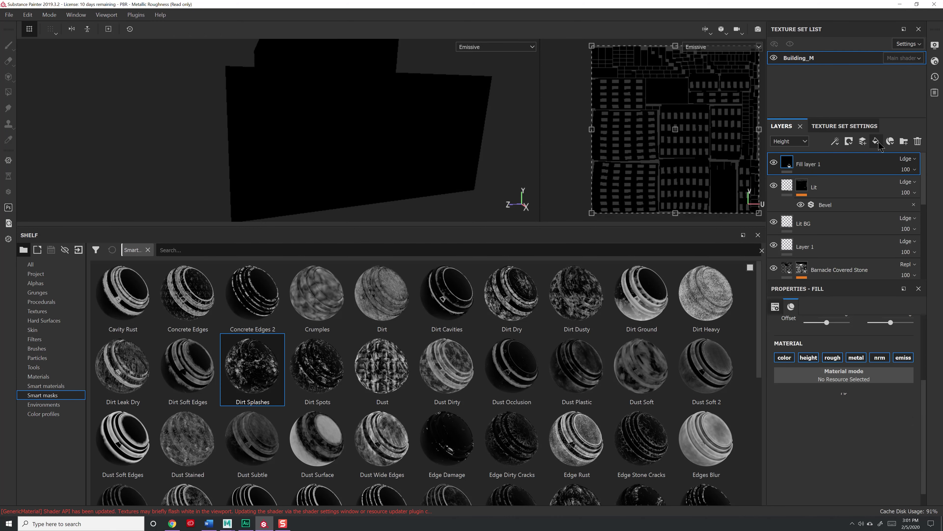
{"action": "left_click", "coordinate": [856, 357]}
{"action": "left_click", "coordinate": [833, 358]}
{"action": "left_click", "coordinate": [809, 358]}
{"action": "left_click", "coordinate": [784, 357]}
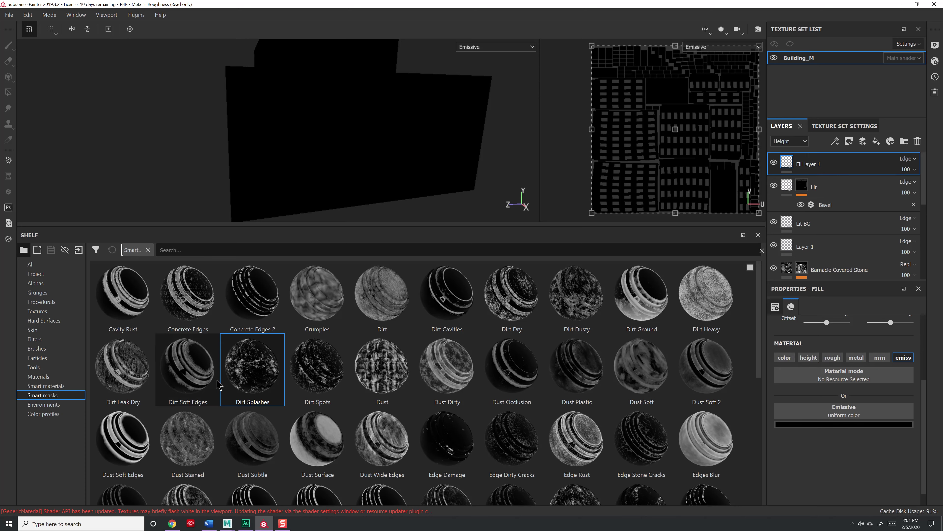
Apply the Dirt Splashes smart mask to Fill layer 1.
{"action": "mouse_move", "coordinate": [261, 381]}
{"action": "left_mouse_down"}
{"action": "mouse_move", "coordinate": [881, 200]}
{"action": "mouse_move", "coordinate": [872, 167]}
{"action": "left_mouse_up"}
{"action": "middle_click_drag", "start_coordinate": [319, 99], "coordinate": [344, 123]}
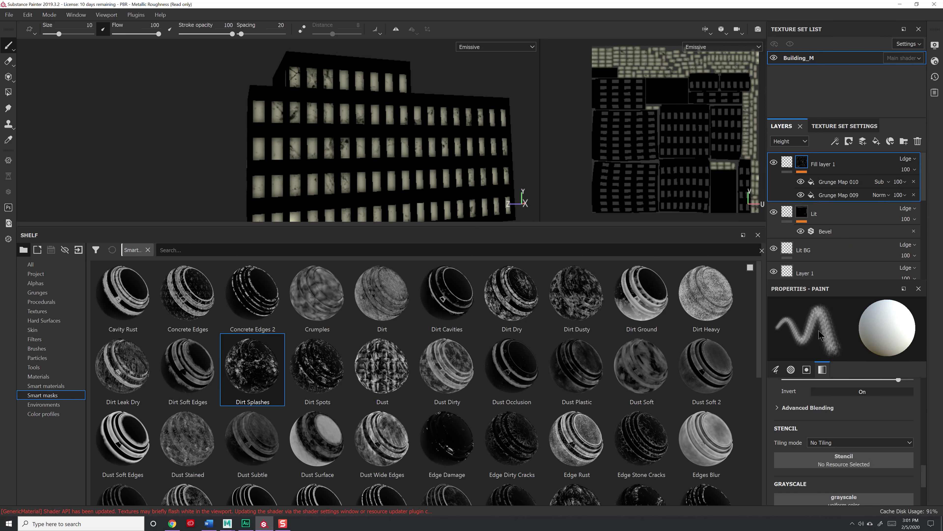
{"action": "scroll", "coordinate": [867, 408], "scroll_direction": "up", "scroll_amount": 4}
{"action": "left_click", "coordinate": [795, 178]}
{"action": "scroll", "coordinate": [834, 419], "scroll_direction": "up", "scroll_amount": 3}
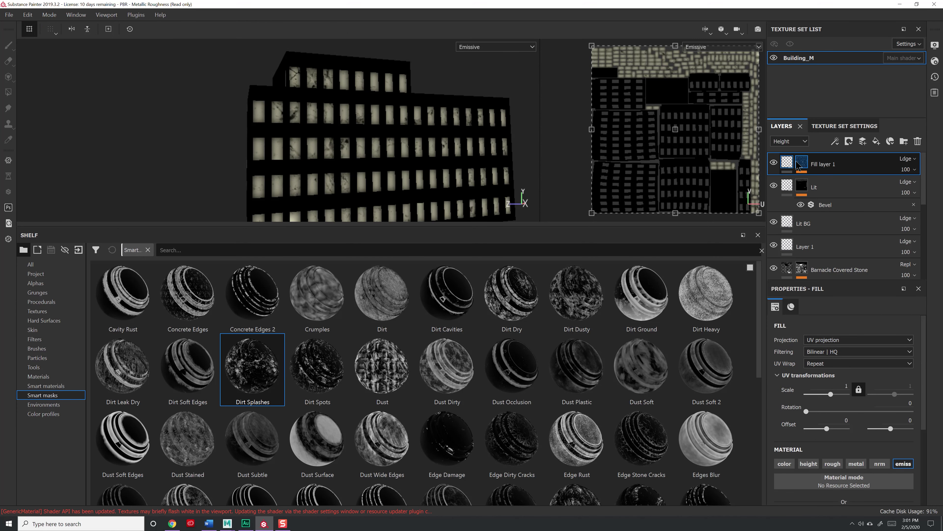
{"action": "left_click", "coordinate": [801, 166]}
{"action": "scroll", "coordinate": [881, 403], "scroll_direction": "up", "scroll_amount": 4}
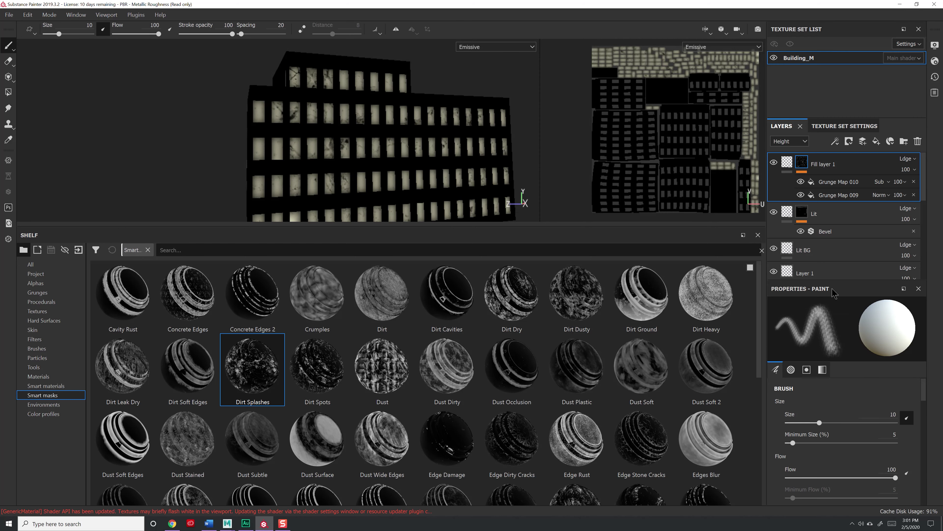
{"action": "scroll", "coordinate": [850, 423], "scroll_direction": "down", "scroll_amount": 5}
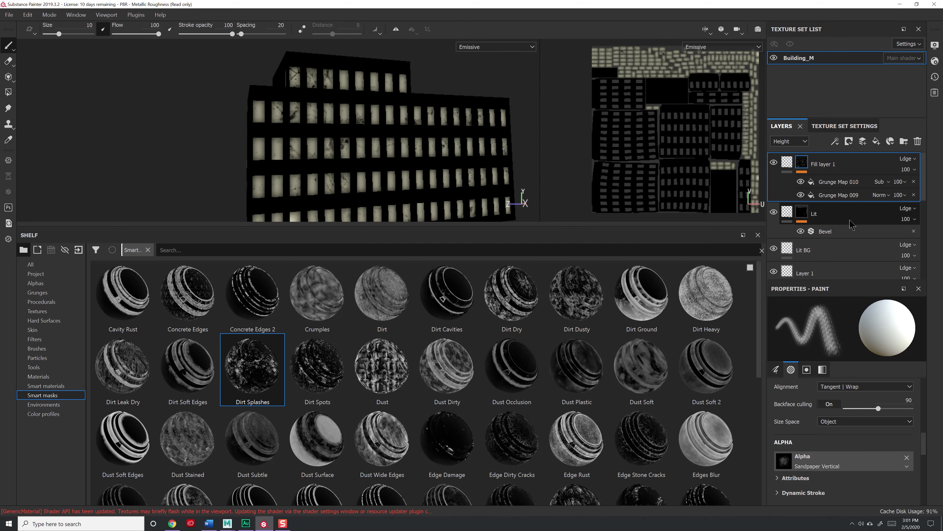
Set the Grunge Map 010 scale to 5.
{"action": "left_click", "coordinate": [836, 196]}
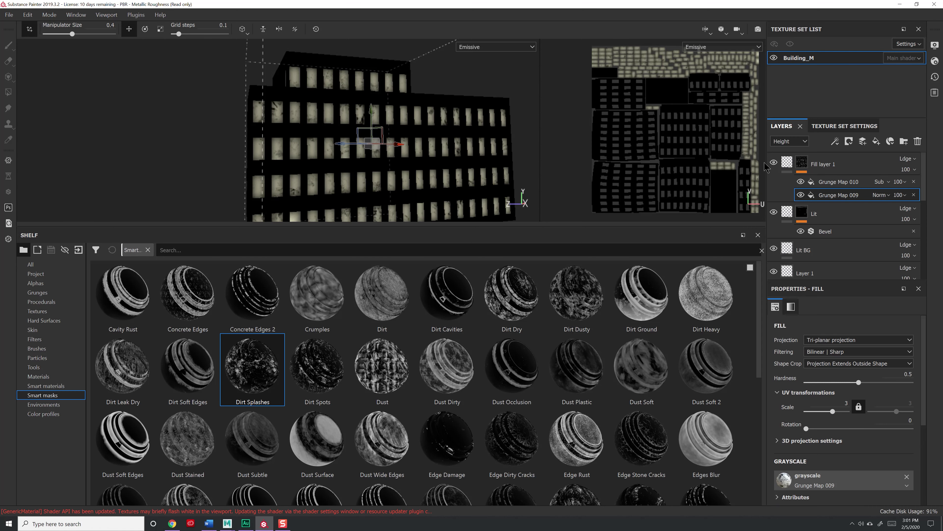
{"action": "left_click", "coordinate": [836, 182]}
{"action": "left_click", "coordinate": [843, 400]}
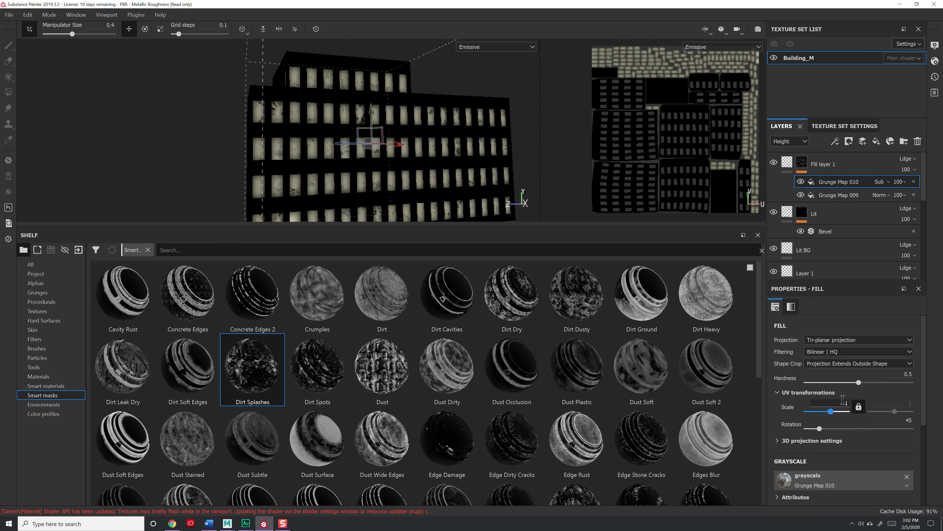
{"action": "type", "text": "5"}
{"action": "key", "text": "Return"}
{"action": "middle_click_drag", "start_coordinate": [438, 112], "coordinate": [404, 121]}
Add a Blur filter to Fill layer 1's mask with intensity 0.91.
{"action": "left_click", "coordinate": [835, 194]}
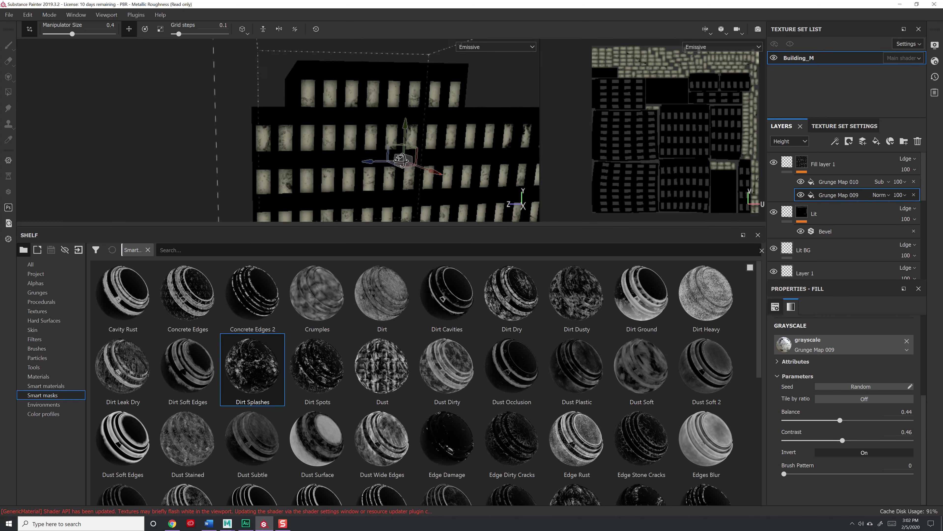
{"action": "right_click", "coordinate": [846, 182]}
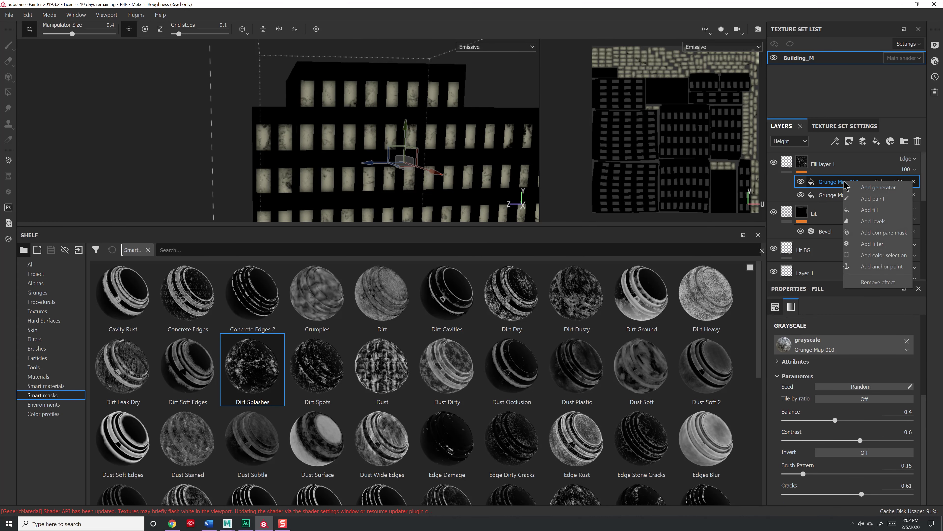
{"action": "left_click", "coordinate": [872, 244]}
{"action": "left_click", "coordinate": [843, 322]}
{"action": "left_click", "coordinate": [894, 372]}
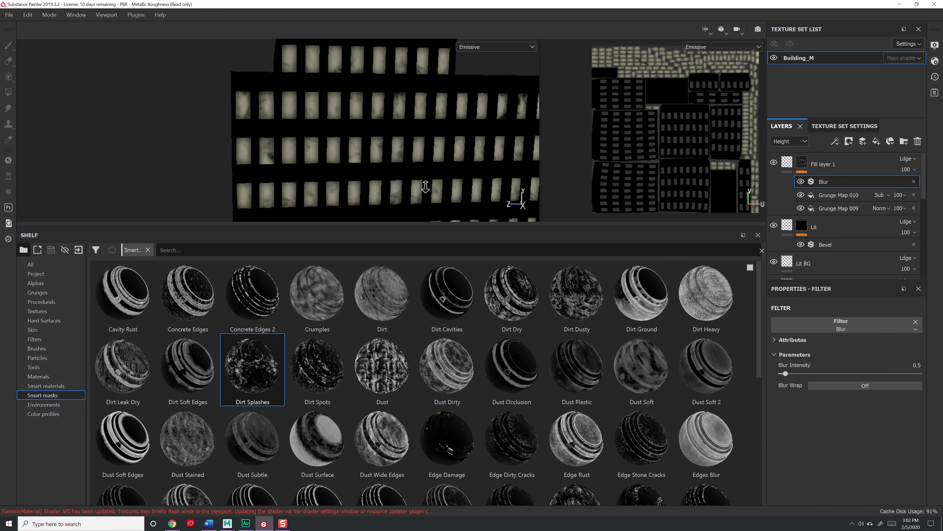
{"action": "left_click", "coordinate": [792, 373]}
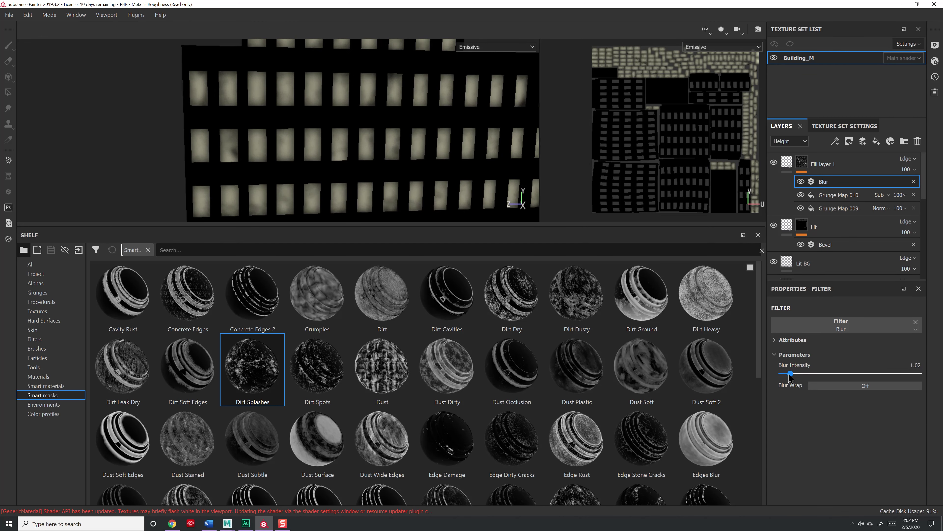
{"action": "left_click_drag", "start_coordinate": [790, 378], "coordinate": [788, 374]}
{"action": "scroll", "coordinate": [362, 156], "scroll_direction": "down", "scroll_amount": 5}
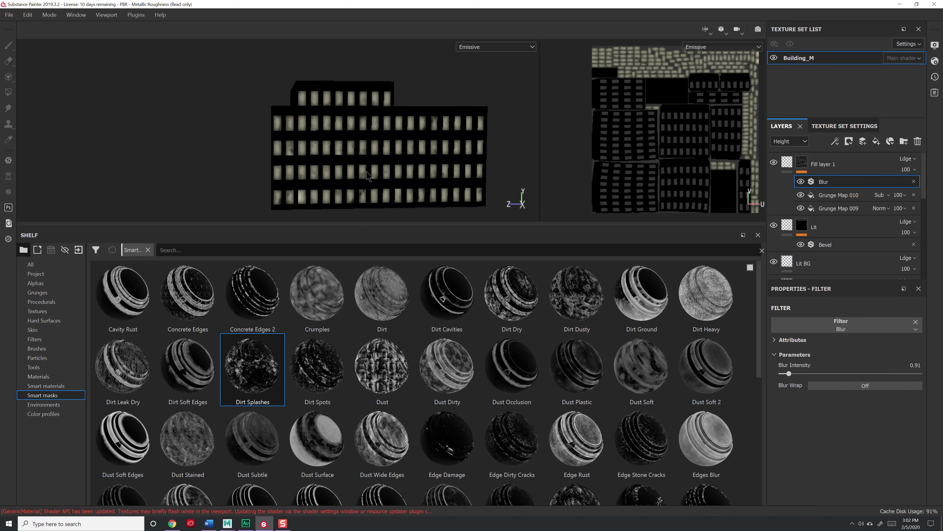
{"action": "mouse_move", "coordinate": [362, 155]}
{"action": "left_mouse_down", "text": "alt"}
{"action": "mouse_move", "coordinate": [392, 146]}
{"action": "mouse_move", "coordinate": [352, 165]}
{"action": "left_mouse_up", "text": "alt"}
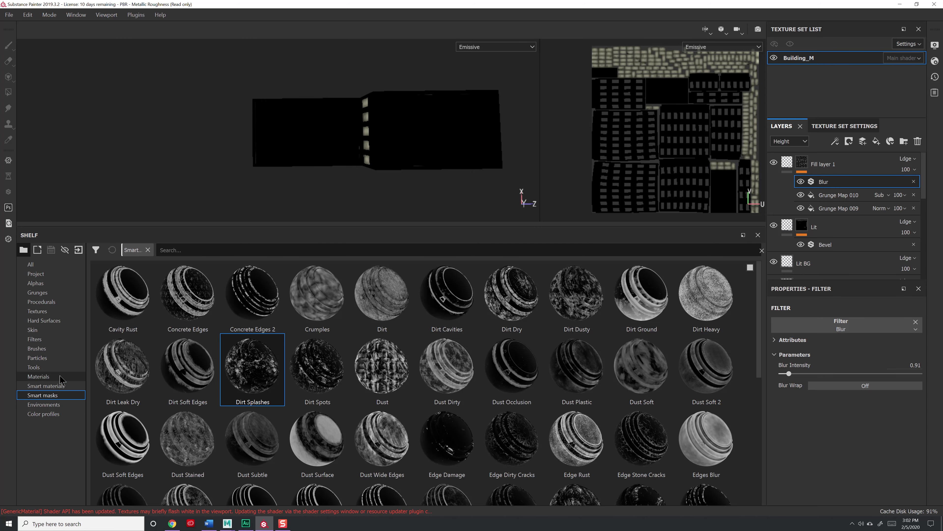
Show the Alphas shelf and add a paint effect to the Lit layer's mask.
{"action": "left_click", "coordinate": [36, 282]}
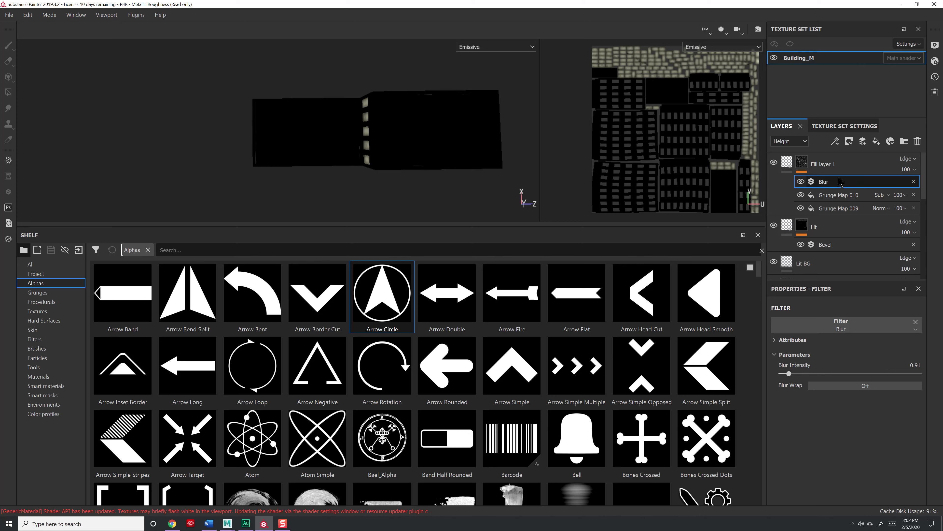
{"action": "left_click", "coordinate": [834, 184]}
{"action": "right_click", "coordinate": [834, 183]}
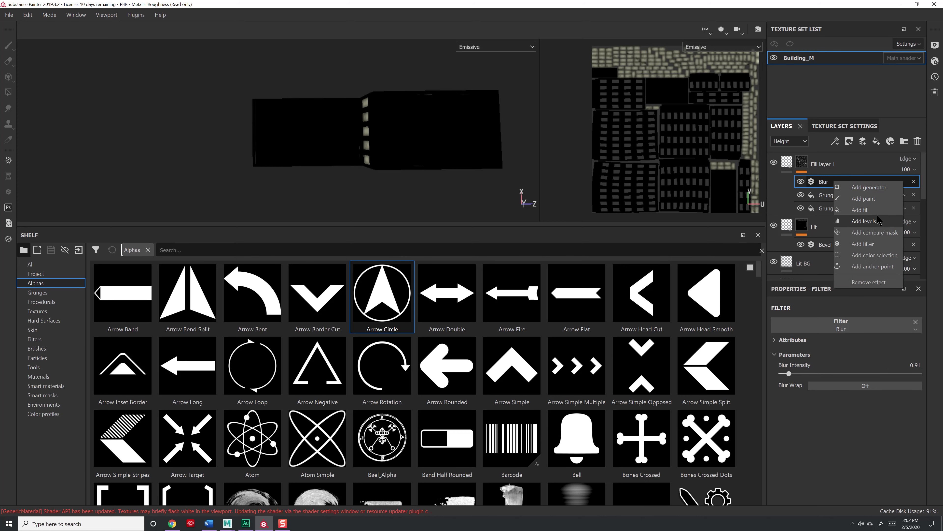
{"action": "left_click", "coordinate": [838, 171]}
{"action": "left_click", "coordinate": [840, 224]}
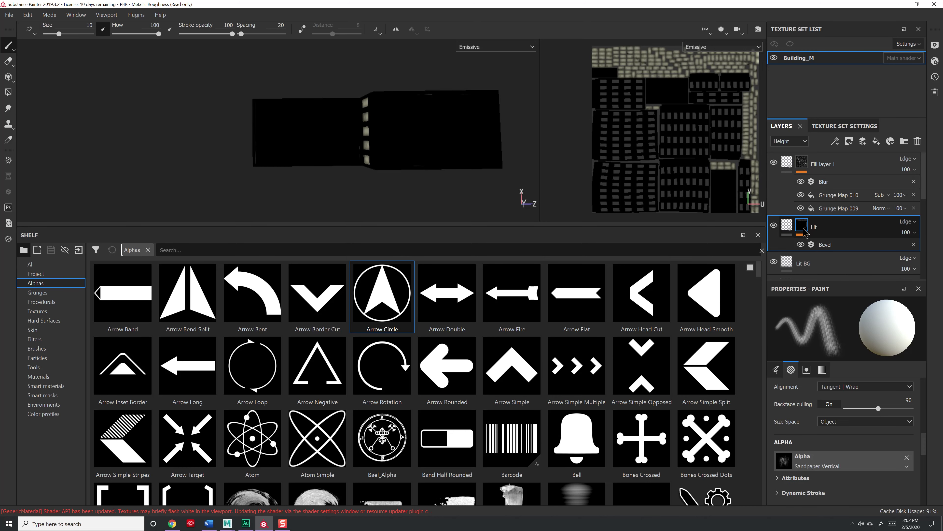
{"action": "right_click", "coordinate": [804, 231]}
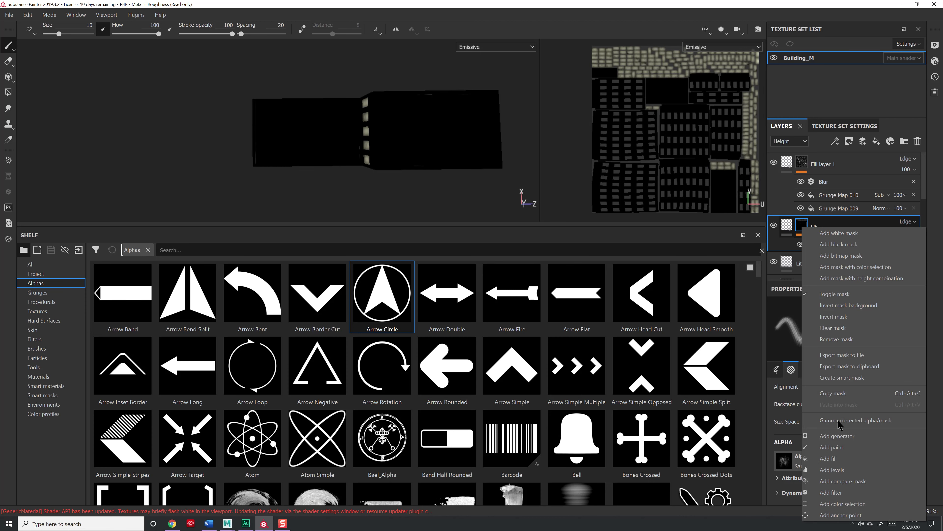
{"action": "left_click", "coordinate": [837, 448]}
Stamp Arrow Circle alpha signs on the building wall with paint grayscale 0.4053.
{"action": "mouse_move", "coordinate": [303, 132]}
{"action": "right_mouse_down", "text": "ctrl"}
{"action": "mouse_move", "coordinate": [334, 133]}
{"action": "mouse_move", "coordinate": [307, 135]}
{"action": "right_mouse_up", "text": "ctrl"}
{"action": "left_click", "coordinate": [395, 282]}
{"action": "left_click", "coordinate": [312, 136]}
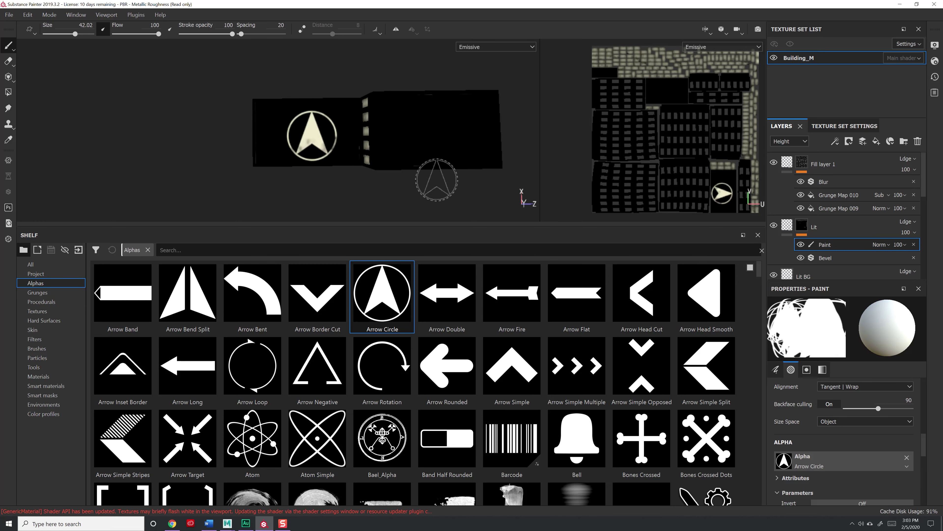
{"action": "left_click_drag", "start_coordinate": [428, 182], "coordinate": [442, 153], "text": "alt"}
{"action": "scroll", "coordinate": [834, 456], "scroll_direction": "down", "scroll_amount": 3}
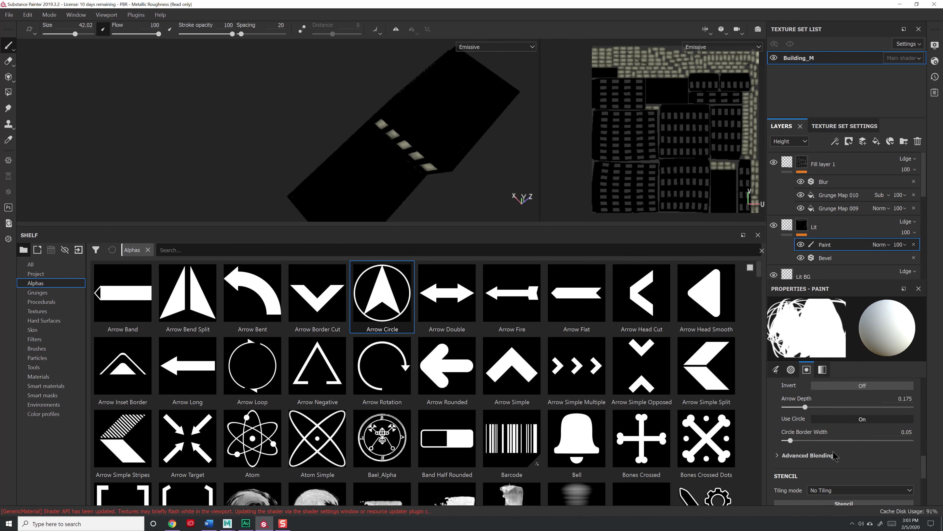
{"action": "scroll", "coordinate": [832, 451], "scroll_direction": "down", "scroll_amount": 3}
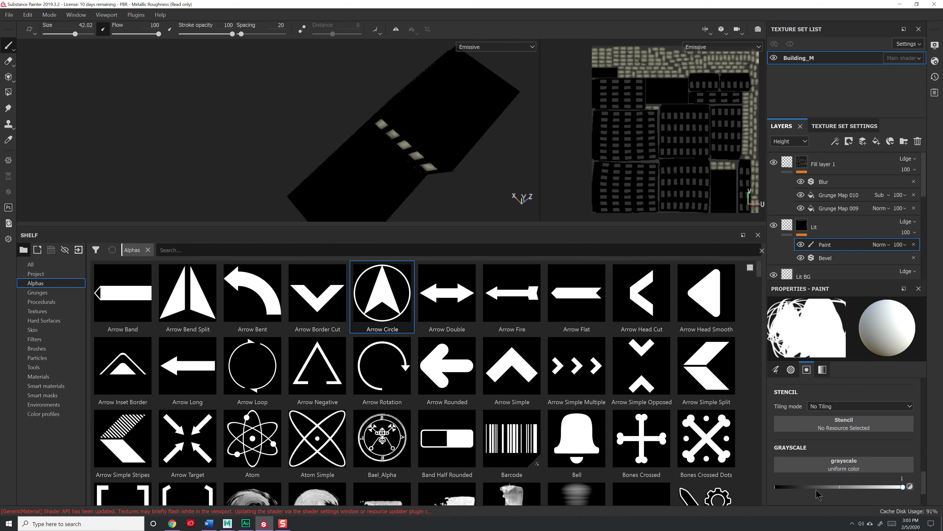
{"action": "left_click", "coordinate": [827, 487]}
{"action": "left_click_drag", "start_coordinate": [364, 187], "coordinate": [282, 171], "text": "alt"}
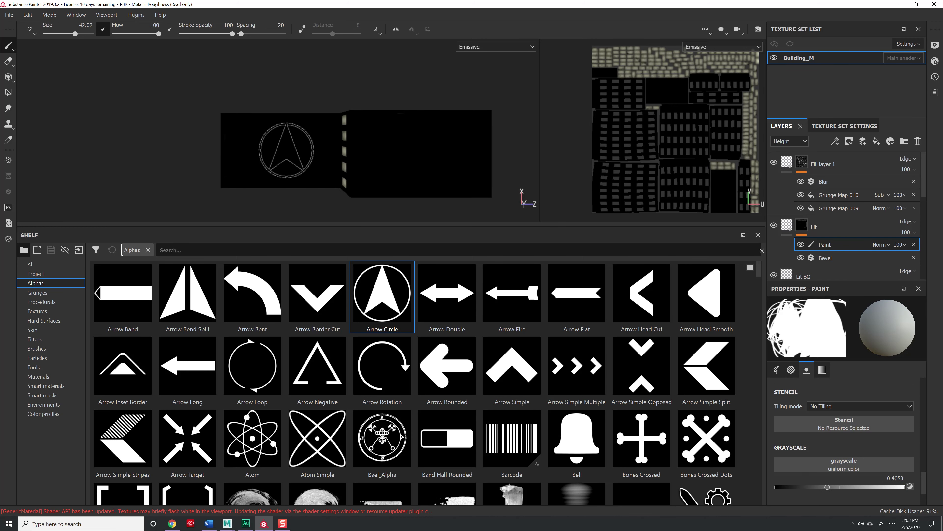
{"action": "left_click", "coordinate": [286, 150]}
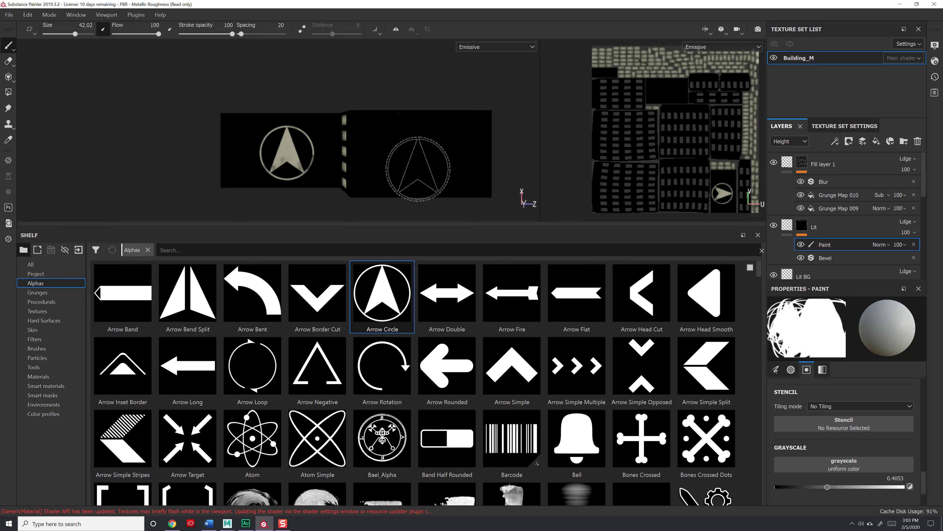
Switch the viewport display channel to the full Material view.
{"action": "left_click_drag", "start_coordinate": [372, 130], "coordinate": [502, 50], "text": "alt"}
{"action": "left_click", "coordinate": [483, 48]}
{"action": "scroll", "coordinate": [483, 56], "scroll_direction": "up", "scroll_amount": 3}
{"action": "left_click", "coordinate": [483, 56]}
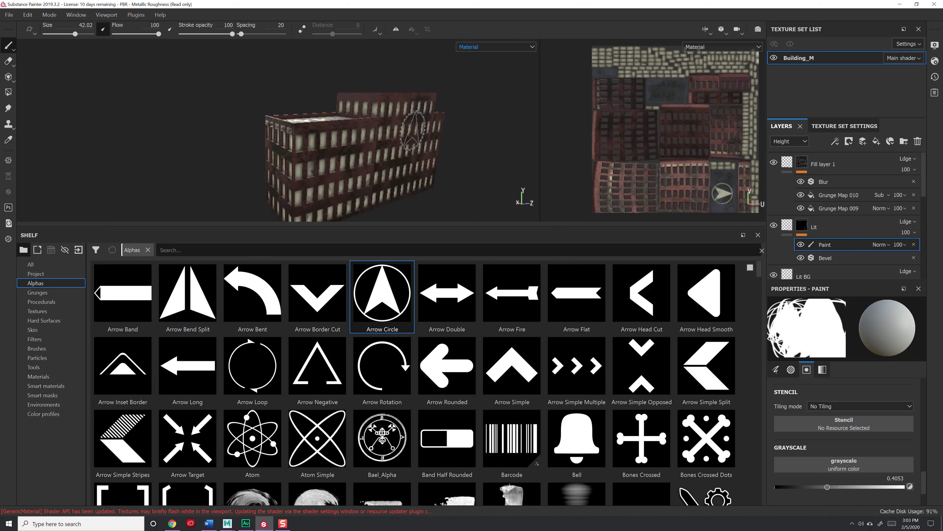
Group Fill layer 1 and the Lit layer into a new folder named Lit.
{"action": "mouse_move", "coordinate": [384, 152]}
{"action": "left_mouse_down", "text": "alt"}
{"action": "mouse_move", "coordinate": [408, 145]}
{"action": "mouse_move", "coordinate": [394, 127]}
{"action": "left_mouse_up", "text": "alt"}
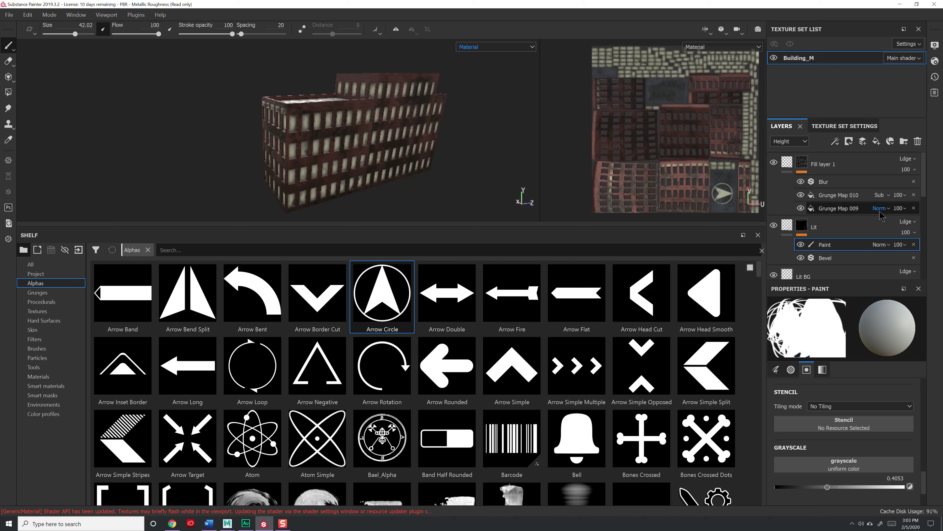
{"action": "left_click", "coordinate": [857, 168]}
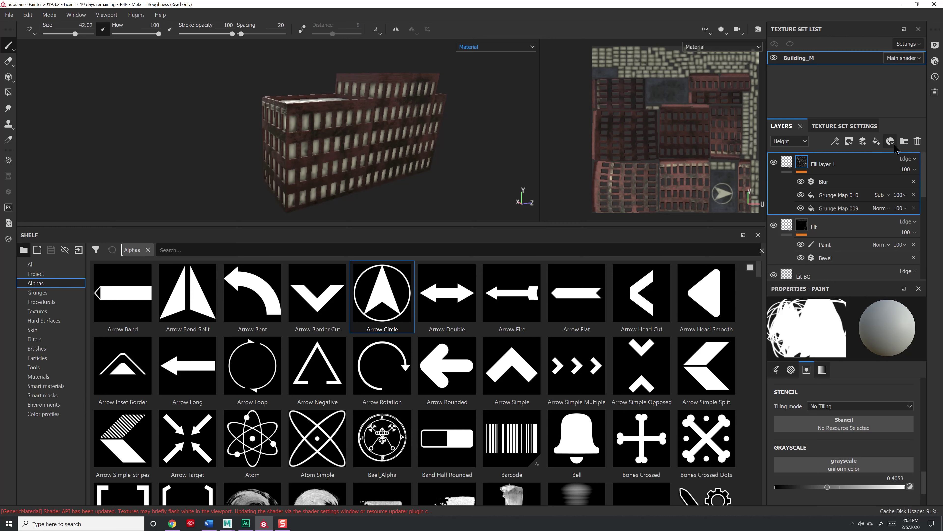
{"action": "left_click", "coordinate": [904, 142]}
{"action": "double_click", "coordinate": [825, 164]}
{"action": "key", "text": "Return"}
{"action": "scroll", "coordinate": [845, 209], "scroll_direction": "down", "scroll_amount": 4}
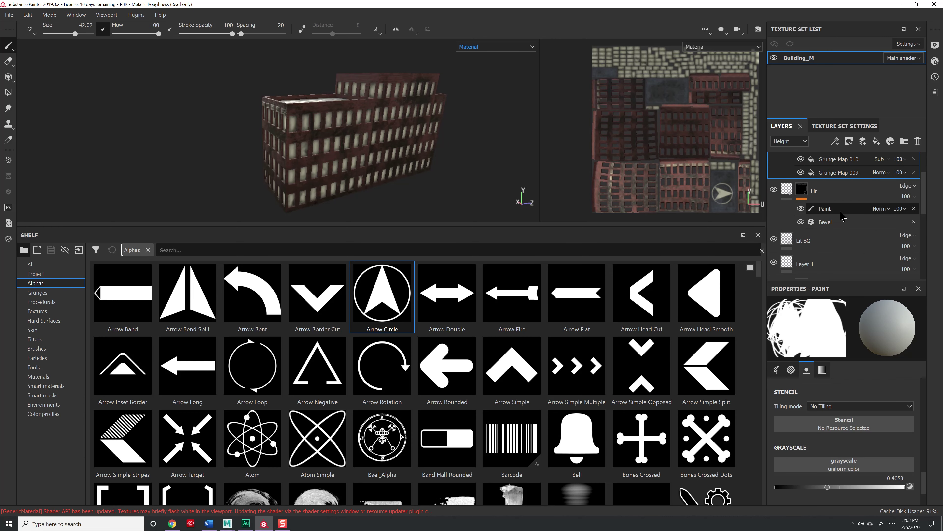
{"action": "scroll", "coordinate": [821, 189], "scroll_direction": "up", "scroll_amount": 5}
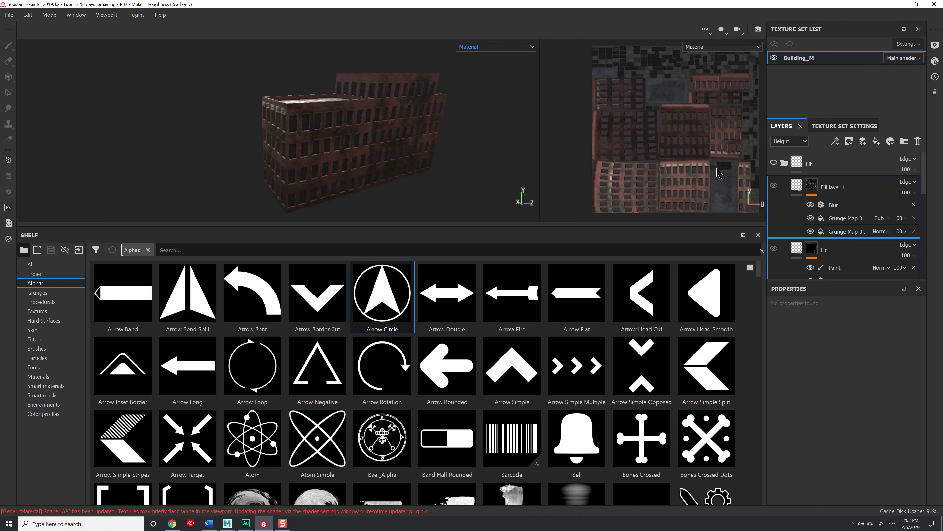
{"action": "left_click_drag", "start_coordinate": [388, 148], "coordinate": [272, 131], "text": "alt"}
Open Export Textures, choose the X-Plane config, expand Building_M, and go to Configuration.
{"action": "left_click", "coordinate": [9, 14]}
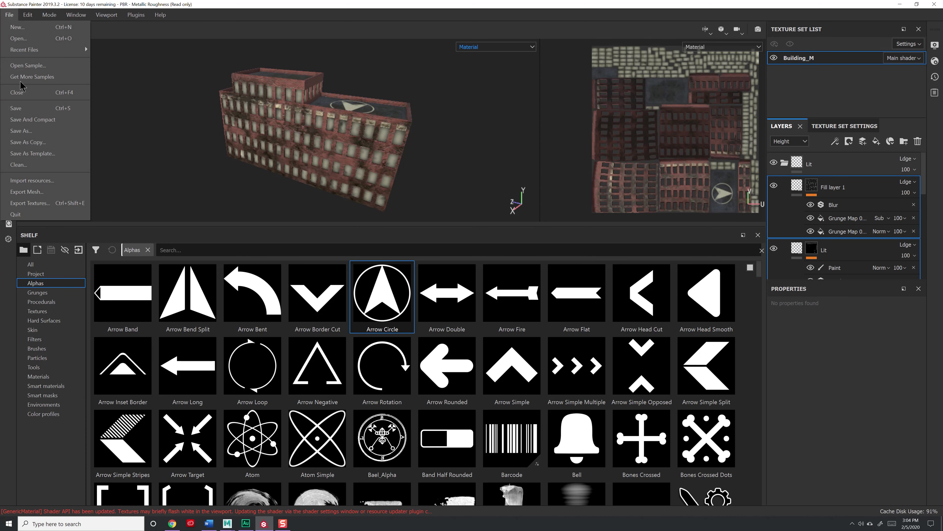
{"action": "left_click", "coordinate": [48, 211]}
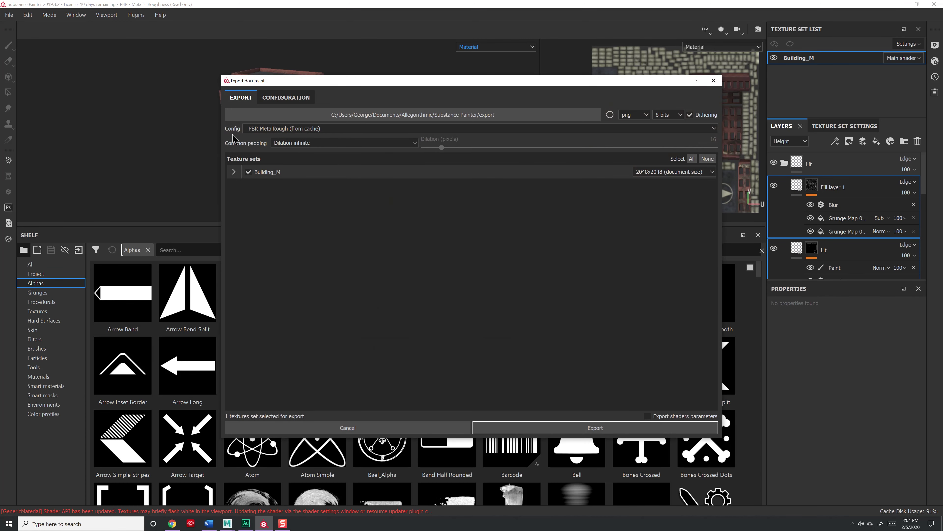
{"action": "left_click", "coordinate": [277, 129]}
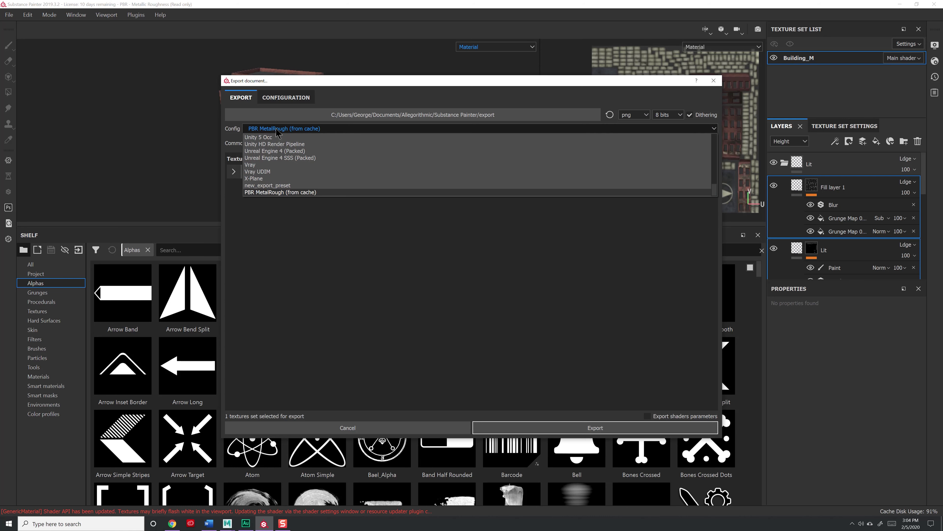
{"action": "left_click", "coordinate": [267, 178]}
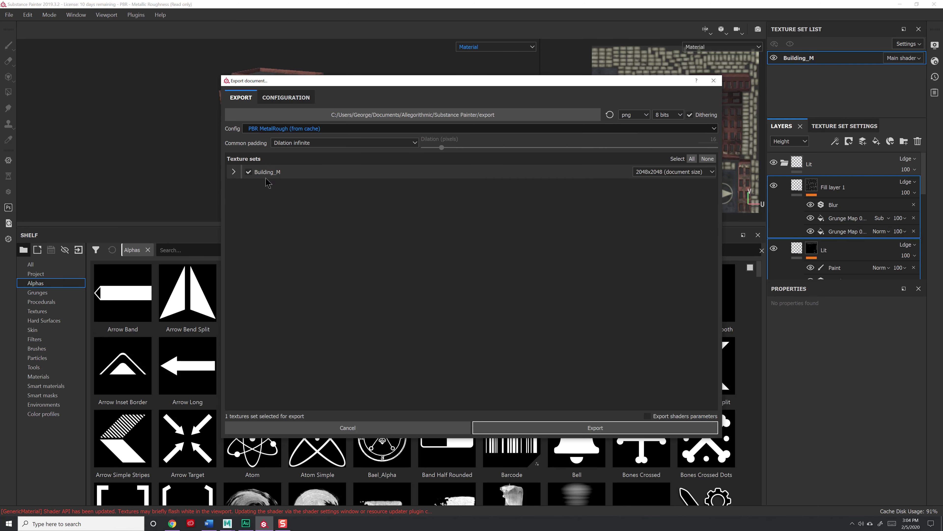
{"action": "left_click", "coordinate": [233, 171]}
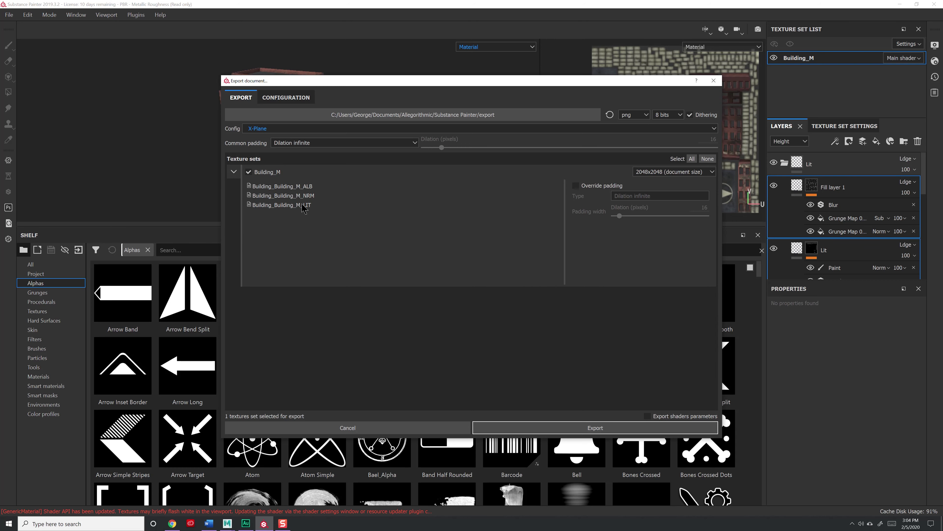
{"action": "left_click", "coordinate": [292, 101]}
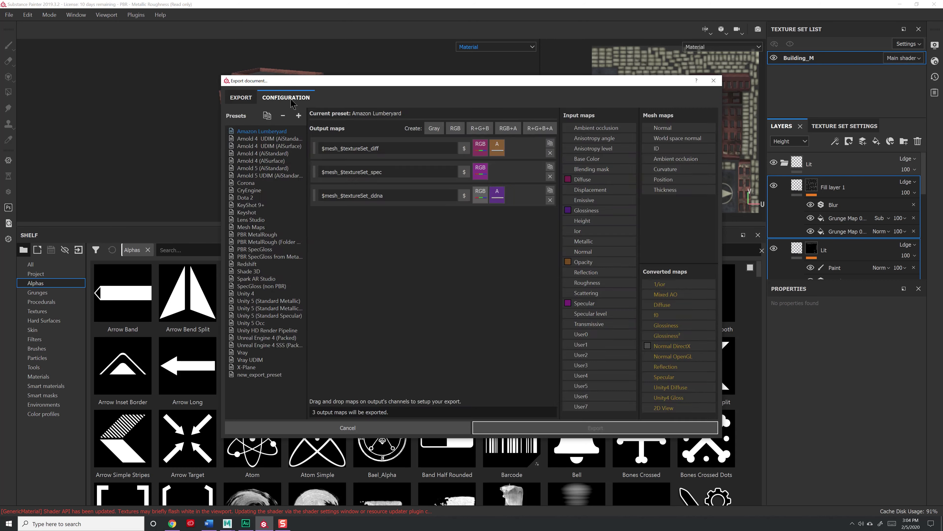
In the X-Plane preset, map Normal OpenGL to NRM's blue channel and Emissive to LIT's RGB.
{"action": "left_click", "coordinate": [254, 368]}
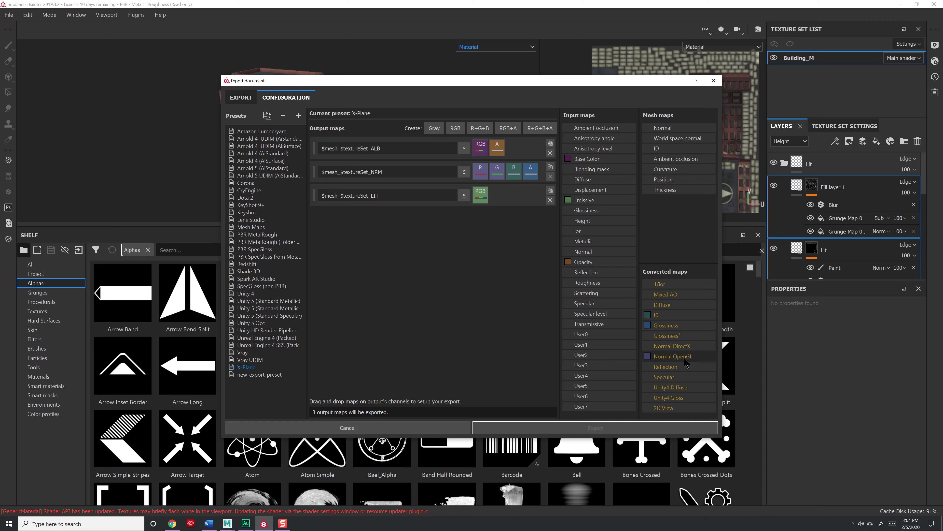
{"action": "left_click_drag", "start_coordinate": [685, 363], "coordinate": [514, 178]}
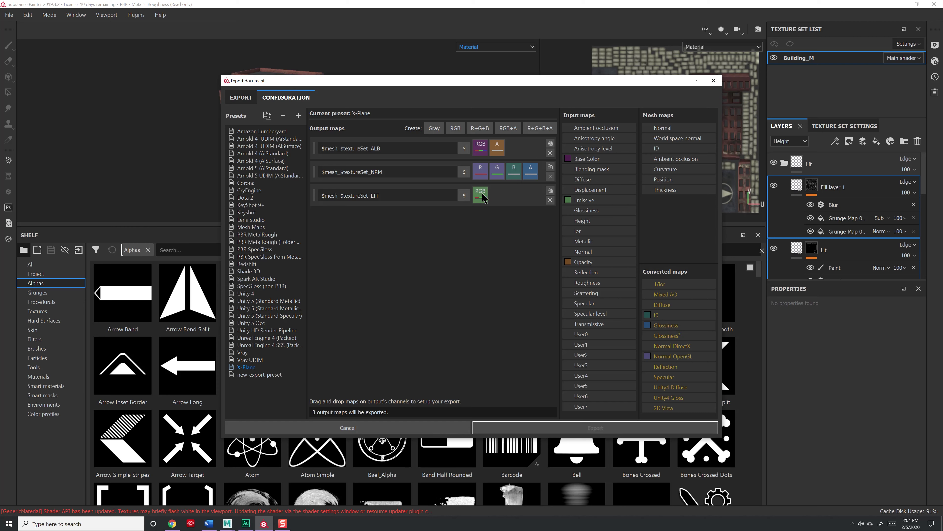
{"action": "left_click_drag", "start_coordinate": [579, 198], "coordinate": [482, 194]}
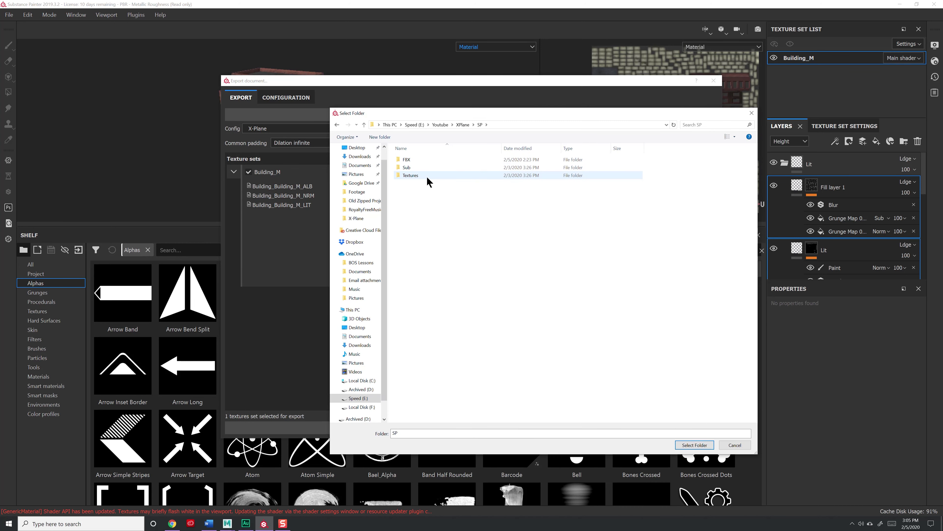
Create a new folder named 'Building' inside the Textures folder.
{"action": "double_click", "coordinate": [411, 175]}
{"action": "right_click", "coordinate": [432, 193]}
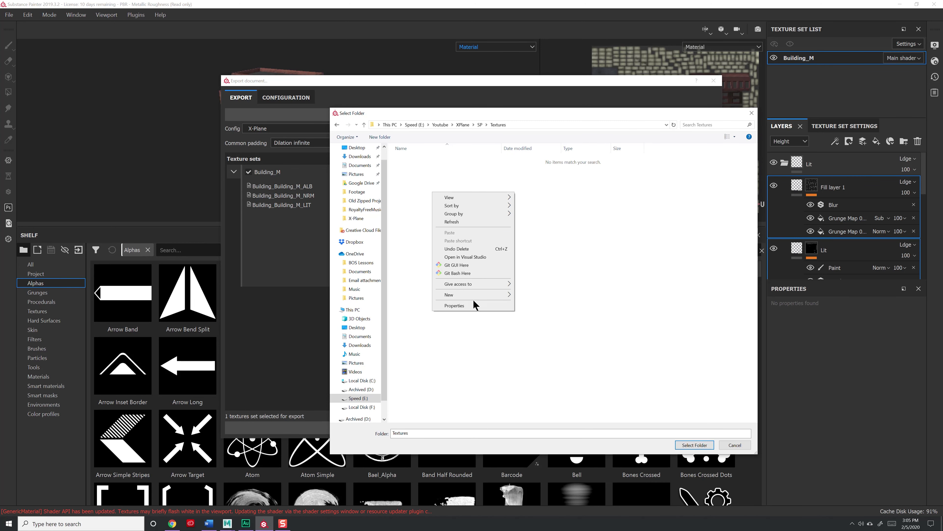
{"action": "mouse_move", "coordinate": [492, 295]}
{"action": "left_click", "coordinate": [530, 296]}
{"action": "type", "text": "Building"}
{"action": "key", "text": "Return"}
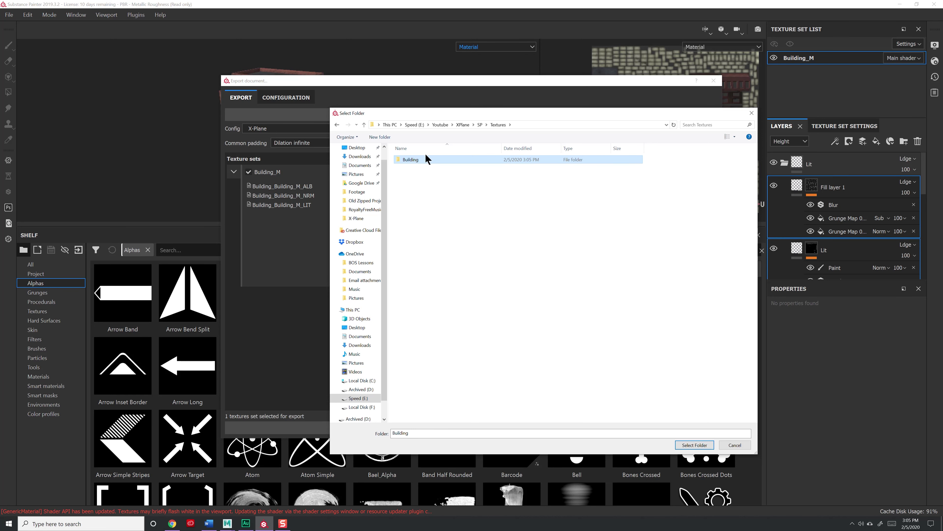
Export the ALB, LIT and NRM textures into the Building folder.
{"action": "double_click", "coordinate": [427, 163]}
{"action": "left_click", "coordinate": [694, 445]}
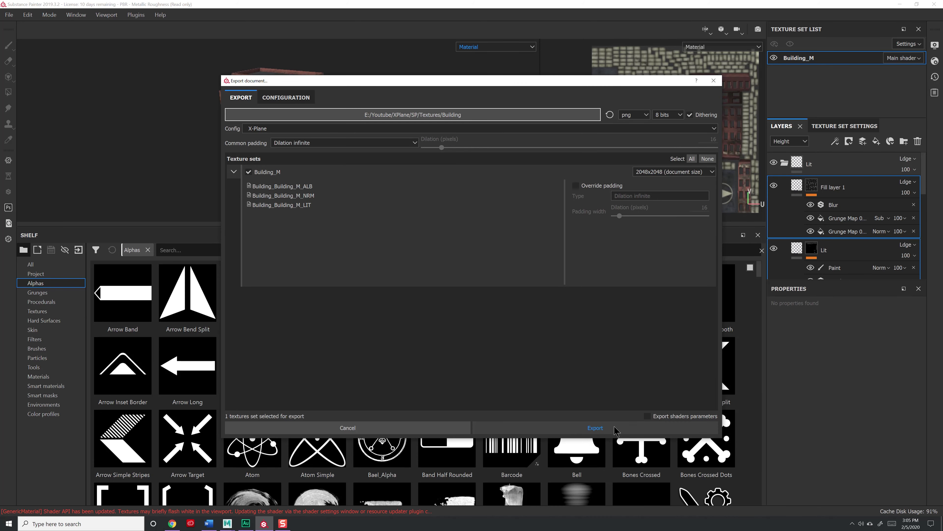
{"action": "left_click", "coordinate": [614, 431]}
{"action": "left_click", "coordinate": [444, 268]}
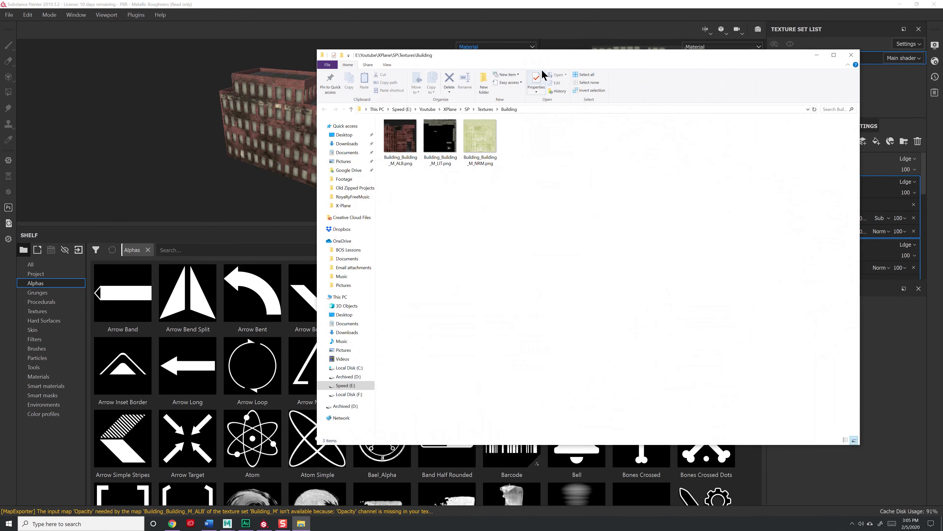
{"action": "left_click_drag", "start_coordinate": [537, 60], "coordinate": [452, 68]}
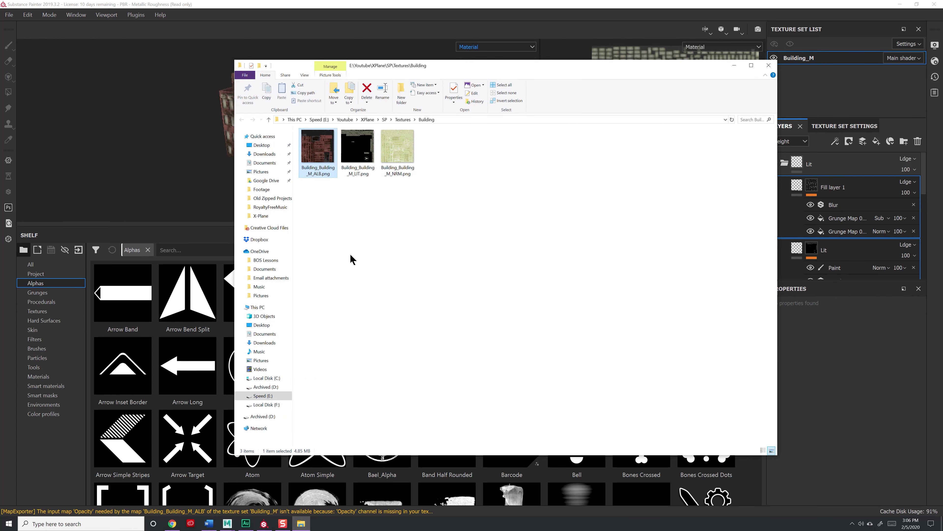
Preview the exported ALB, LIT and NRM PNG maps one after another in Photos.
{"action": "double_click", "coordinate": [322, 149]}
{"action": "key", "text": "Right"}
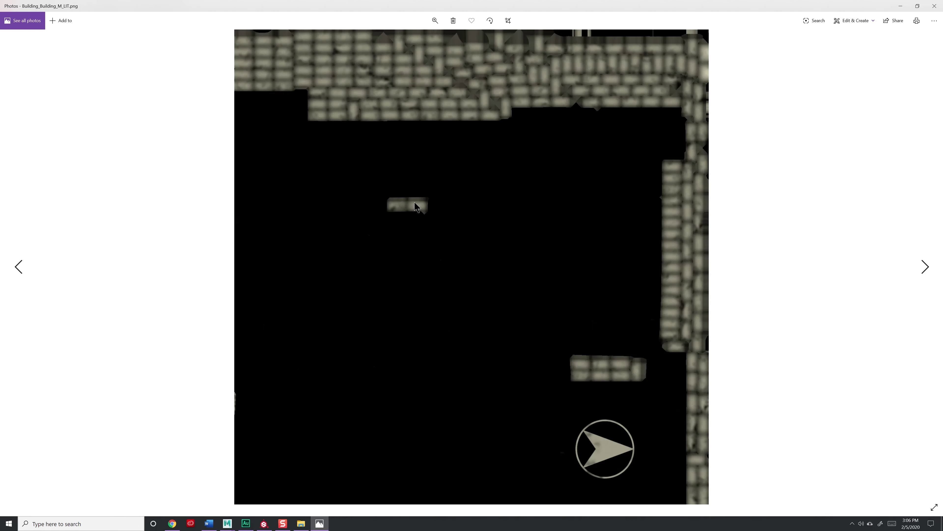
{"action": "key", "text": "Right"}
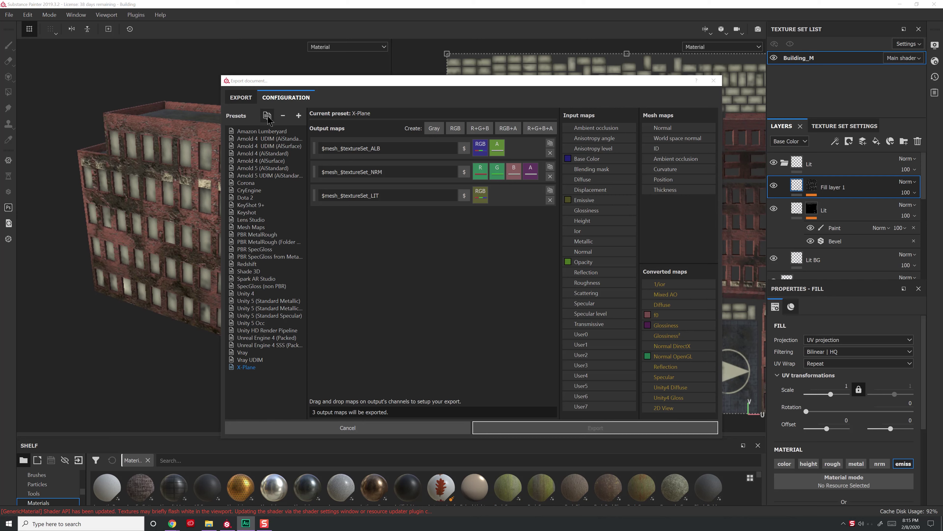
Duplicate the X-Plane export preset and rename the X-Plane_copy preset to 'X-Plane 10'.
{"action": "left_click", "coordinate": [267, 115]}
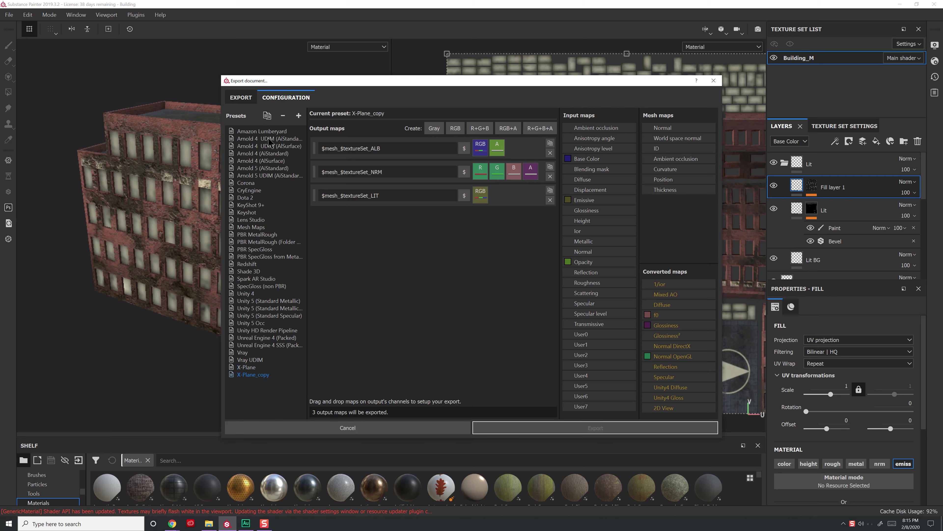
{"action": "double_click", "coordinate": [262, 376]}
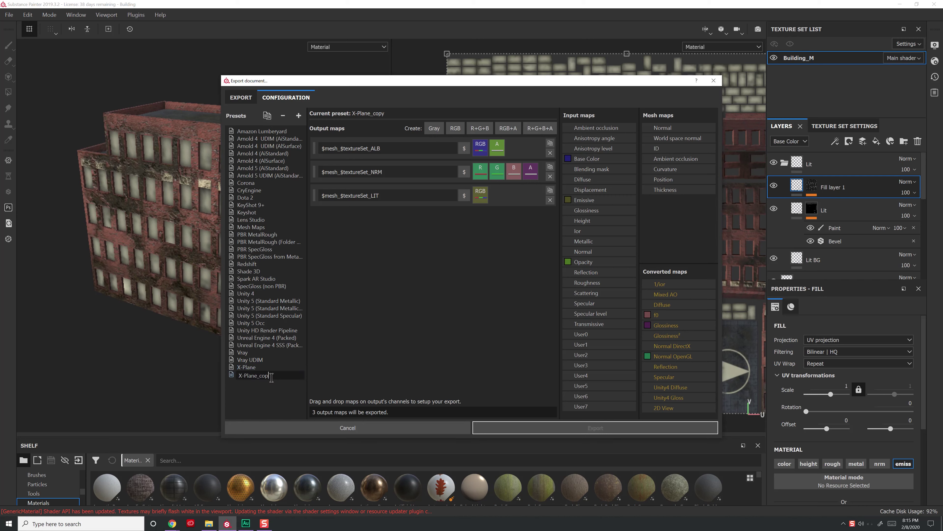
{"action": "key", "text": "Return"}
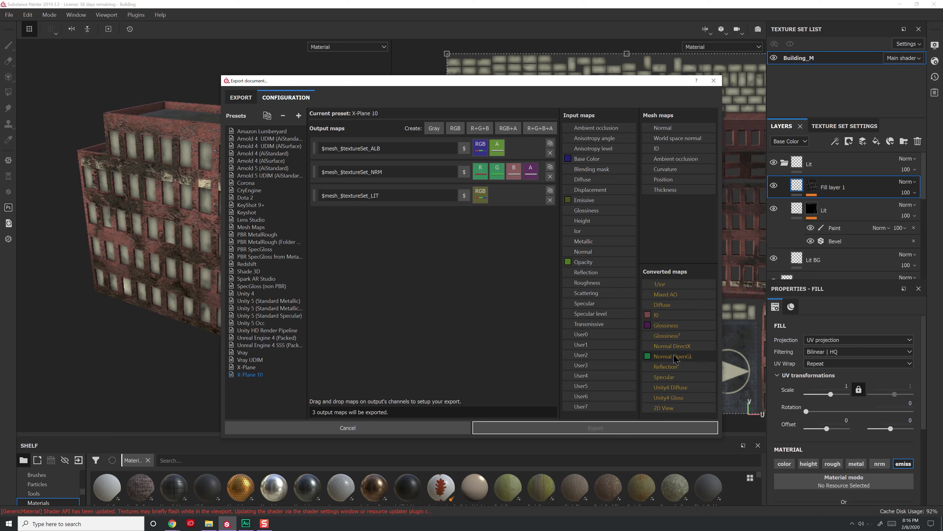
Feed NRM's blue from Normal OpenGL's B channel and its alpha from Specular grayscale.
{"action": "left_click_drag", "start_coordinate": [673, 356], "coordinate": [515, 172]}
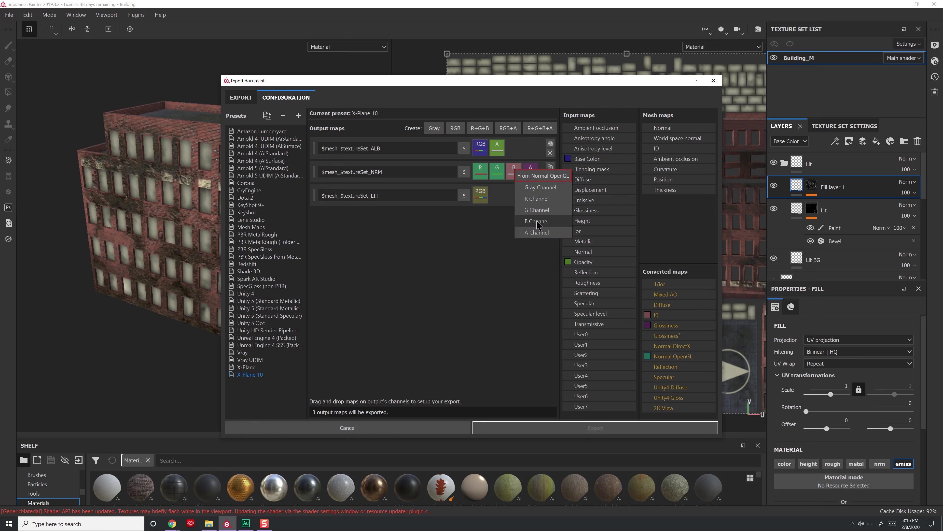
{"action": "left_click", "coordinate": [539, 221]}
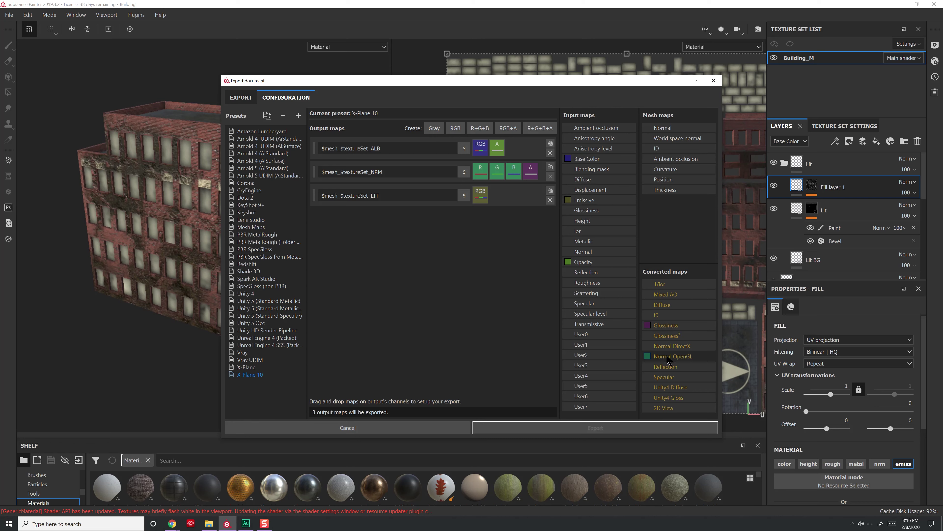
{"action": "left_click_drag", "start_coordinate": [669, 377], "coordinate": [548, 179]}
{"action": "left_click", "coordinate": [549, 194]}
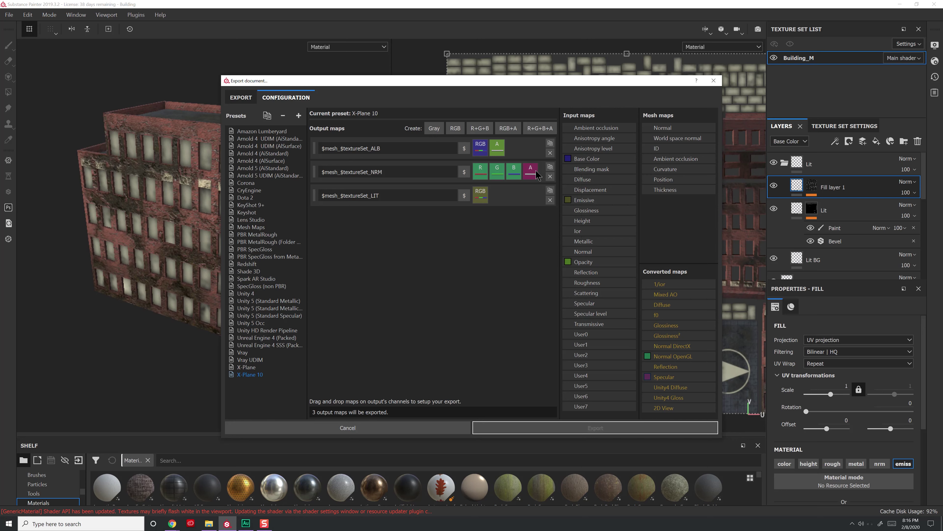
{"action": "mouse_move", "coordinate": [524, 172]}
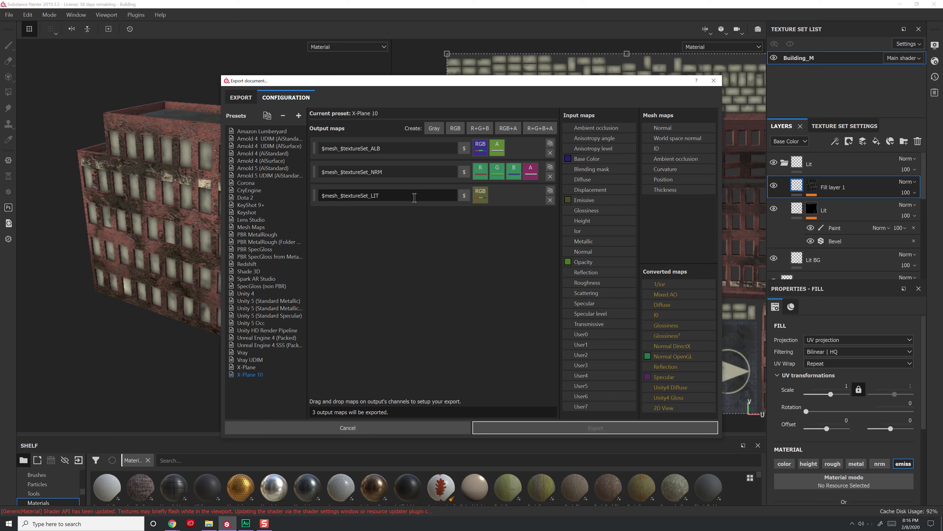